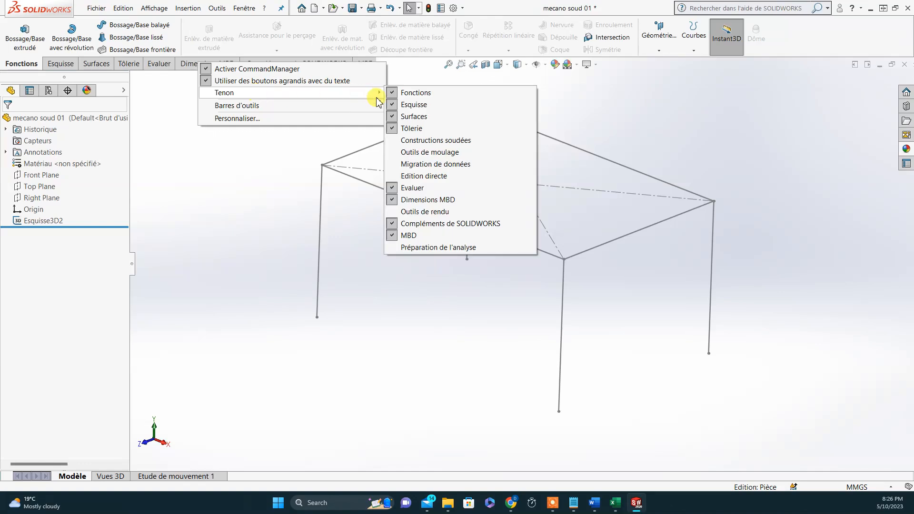
Enable the Constructions soudées command set in the CommandManager.
click(433, 141)
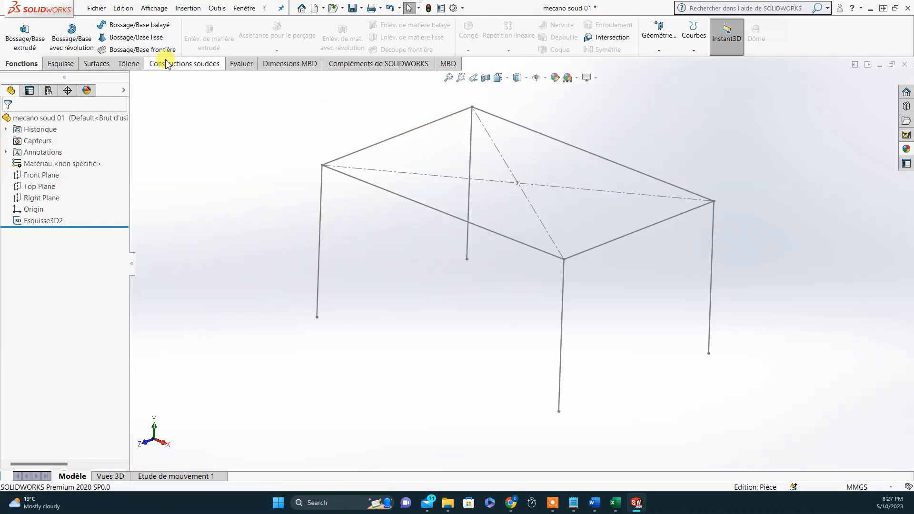
Display the floating Constructions soudées toolbar, move it within the graphics area and close it again.
right_click(208, 56)
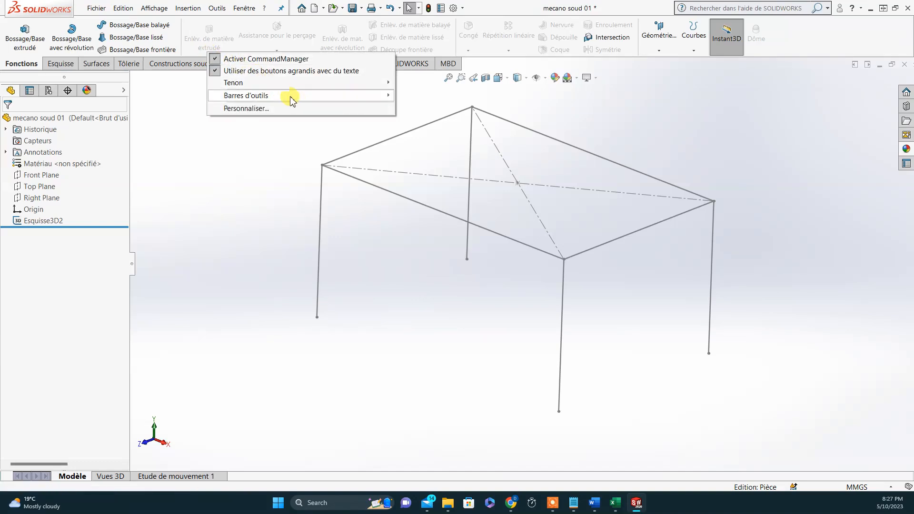
mouse_move(307, 95)
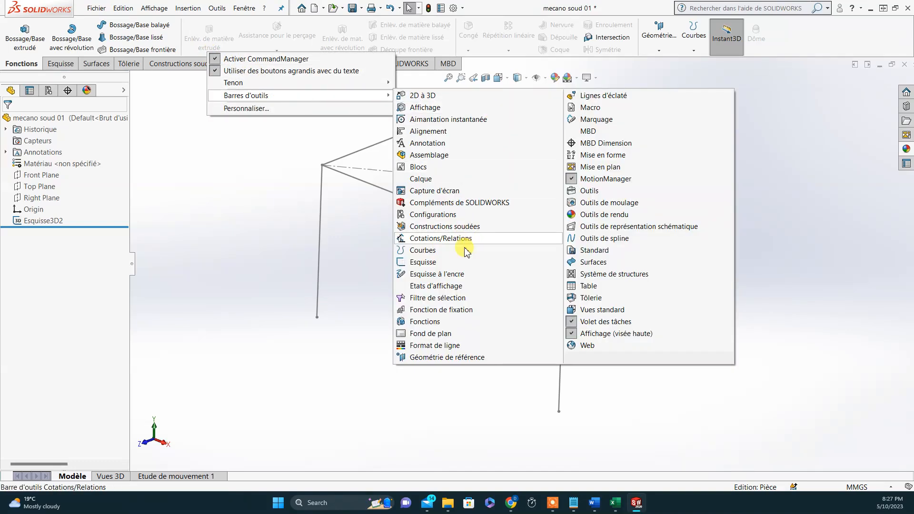
click(444, 227)
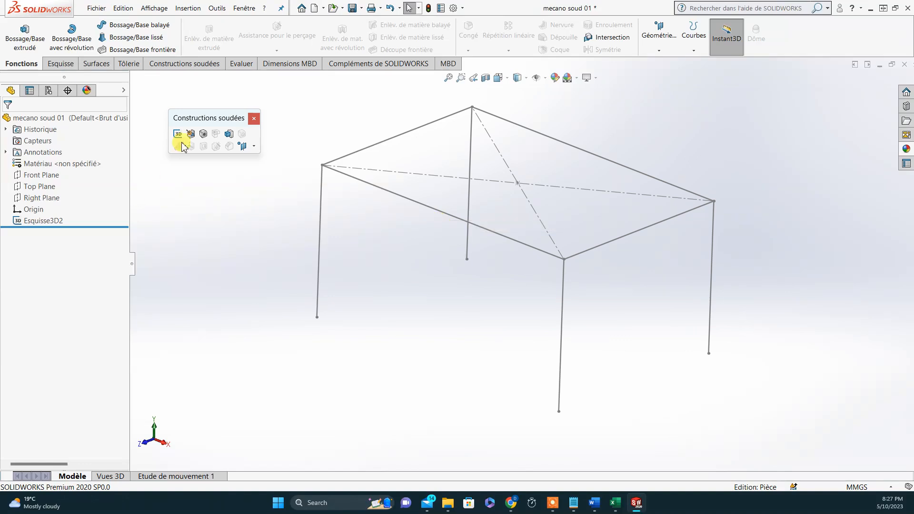
drag(192, 122, 251, 133)
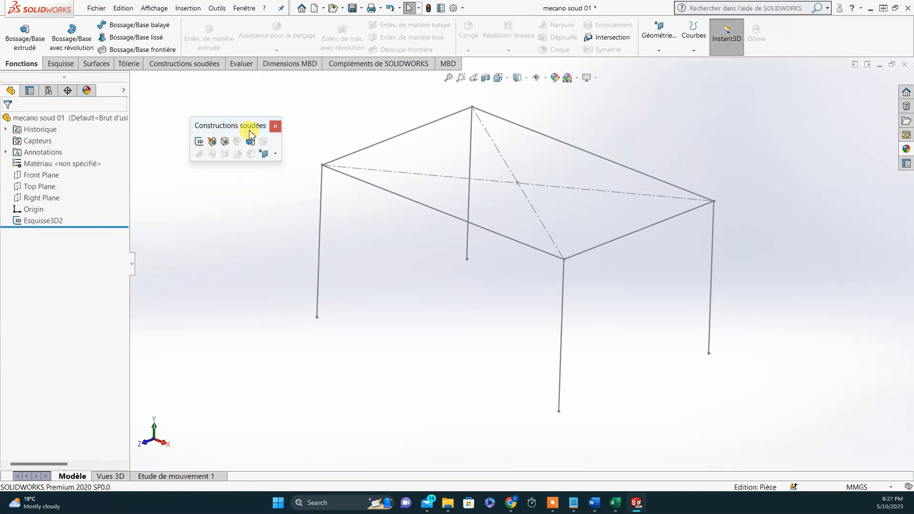
click(276, 126)
Start an Elément mécano-soudé with the iso standard, the rectangular tube - Configured profile and size 120 x 80 x 8.
click(193, 63)
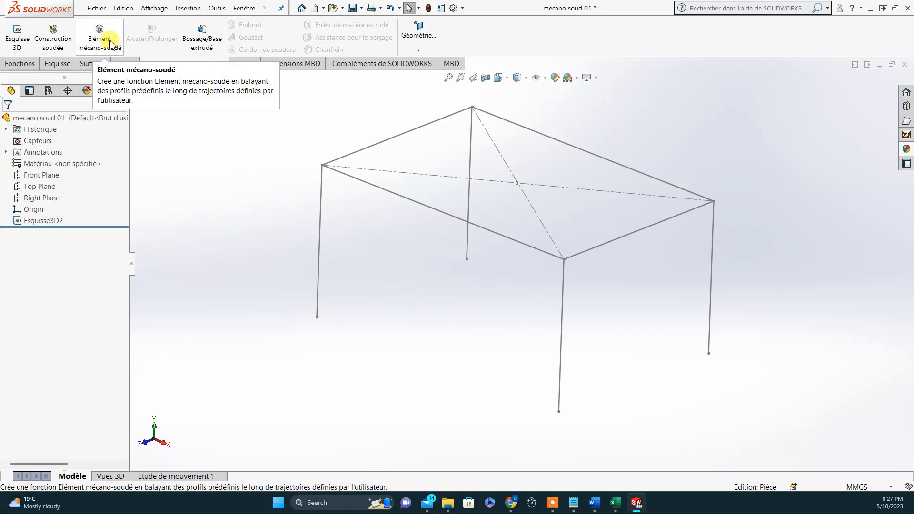
click(87, 49)
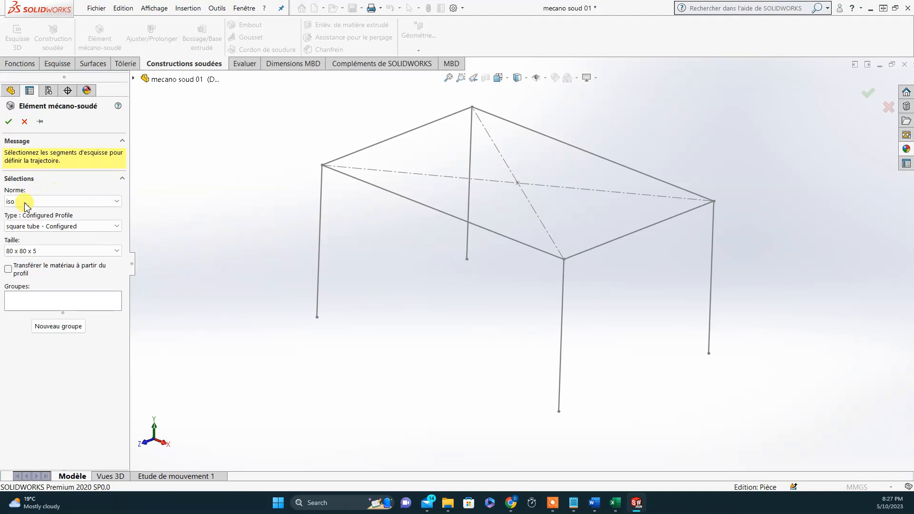
click(33, 205)
click(32, 211)
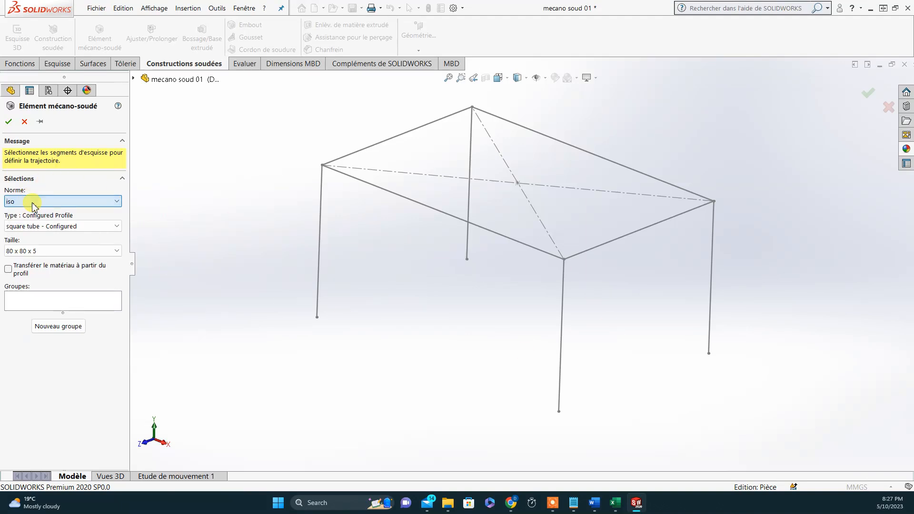
click(35, 228)
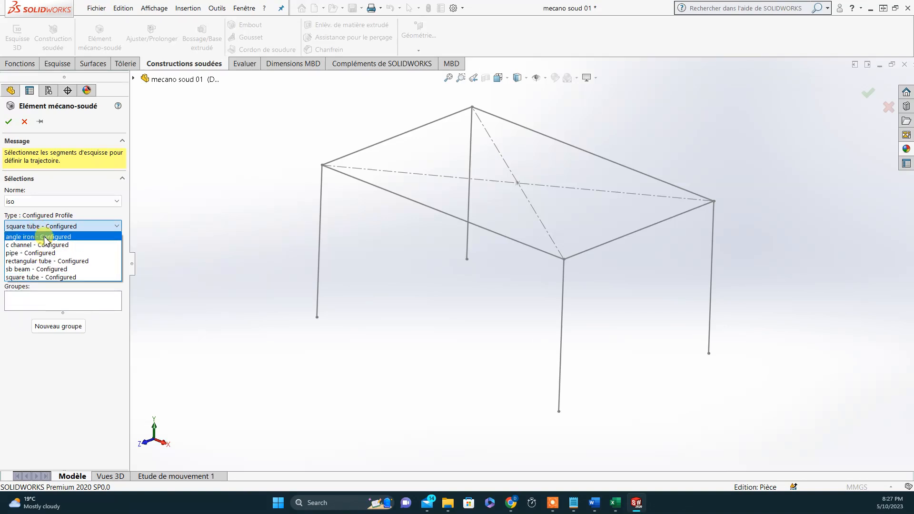
click(49, 262)
click(45, 250)
click(33, 300)
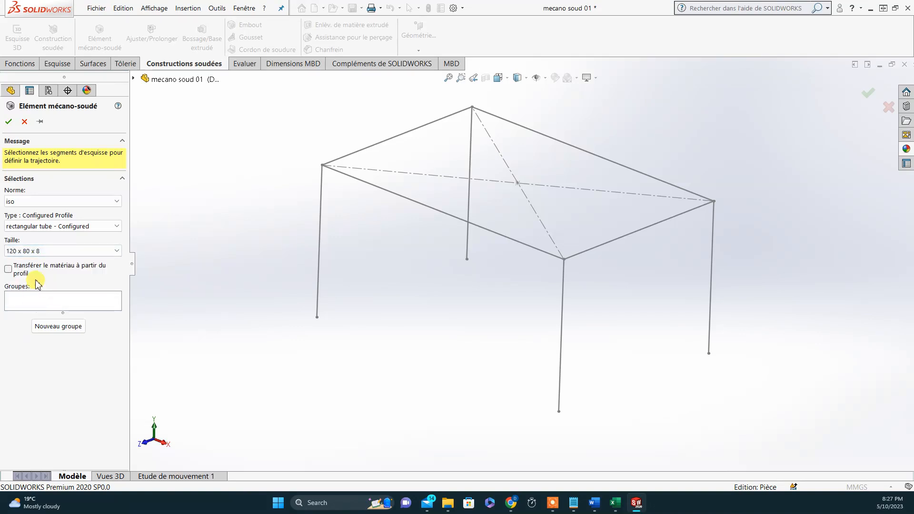
Assign the vertical sketch lines of the front leg and the left leg to the first group.
click(20, 305)
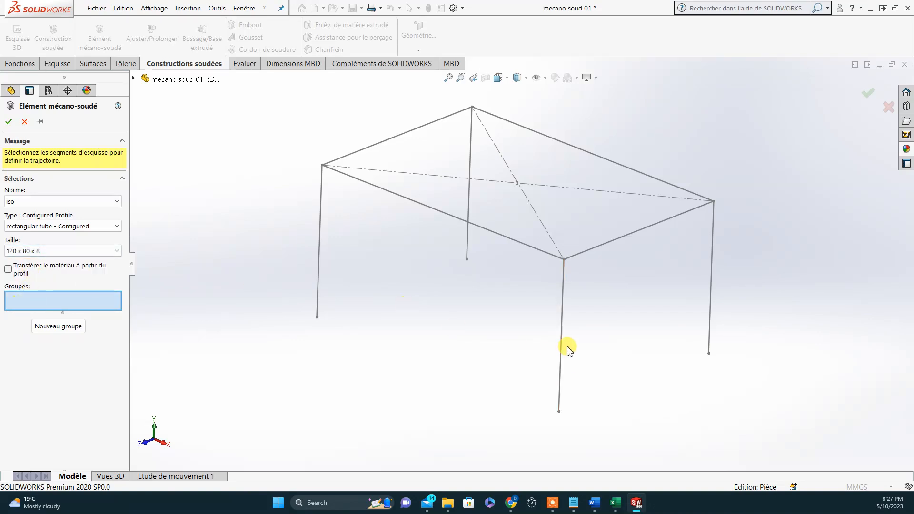
click(562, 315)
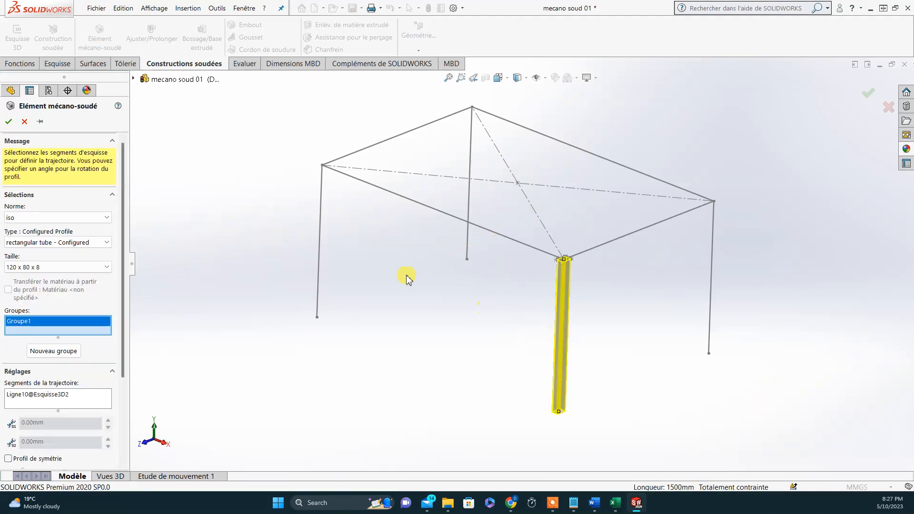
click(320, 224)
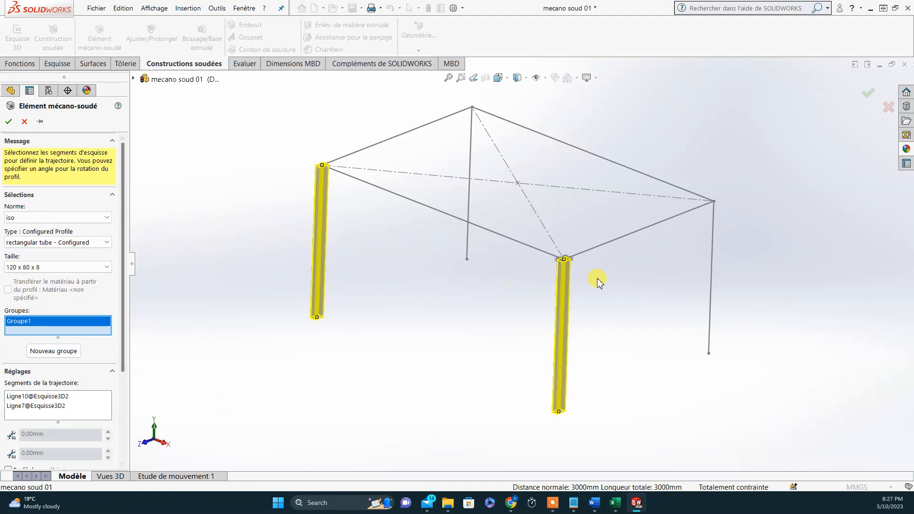
Position the first group's tube profile so that its front outer corner point lies on the front leg's sketch line.
scroll(569, 275, down, 5)
scroll(509, 261, down, 6)
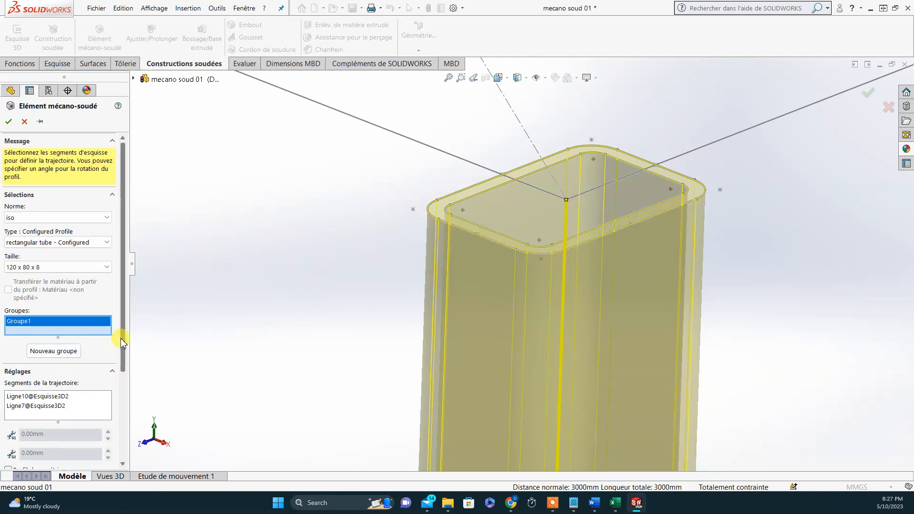
scroll(123, 342, down, 1)
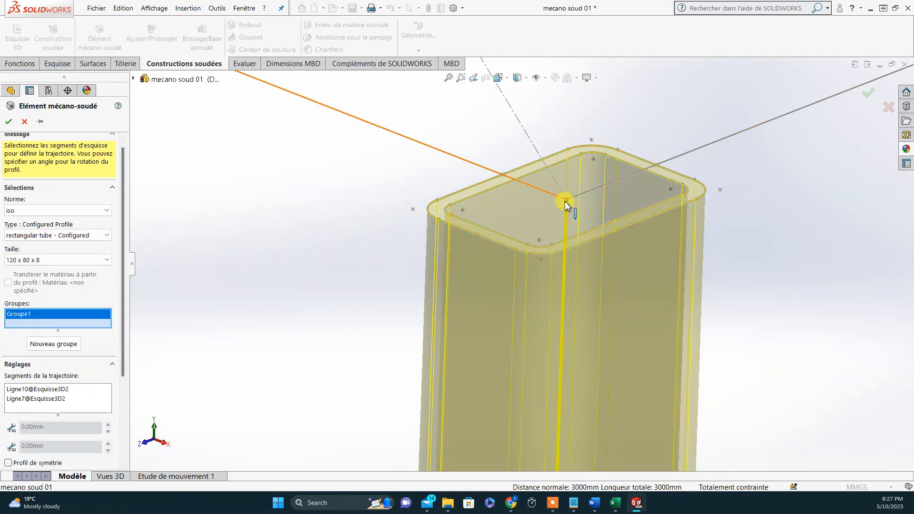
drag(119, 355, 57, 465)
click(61, 457)
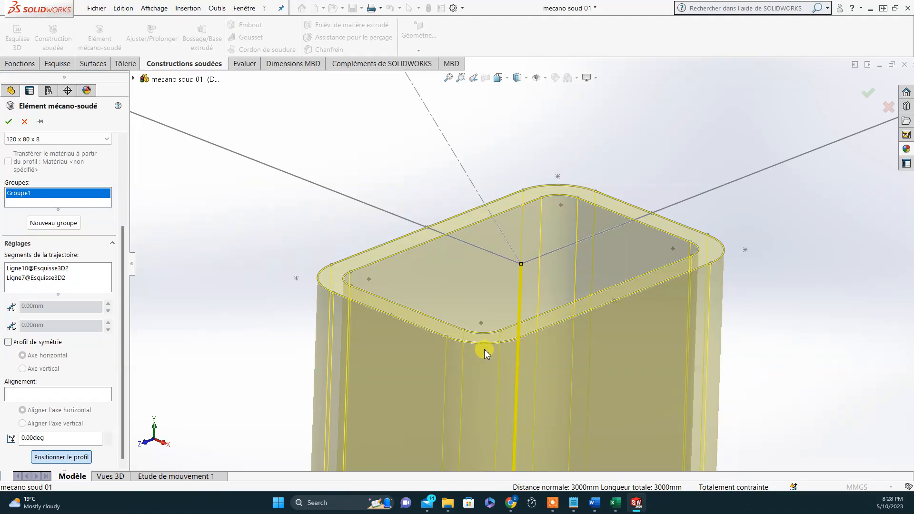
click(521, 265)
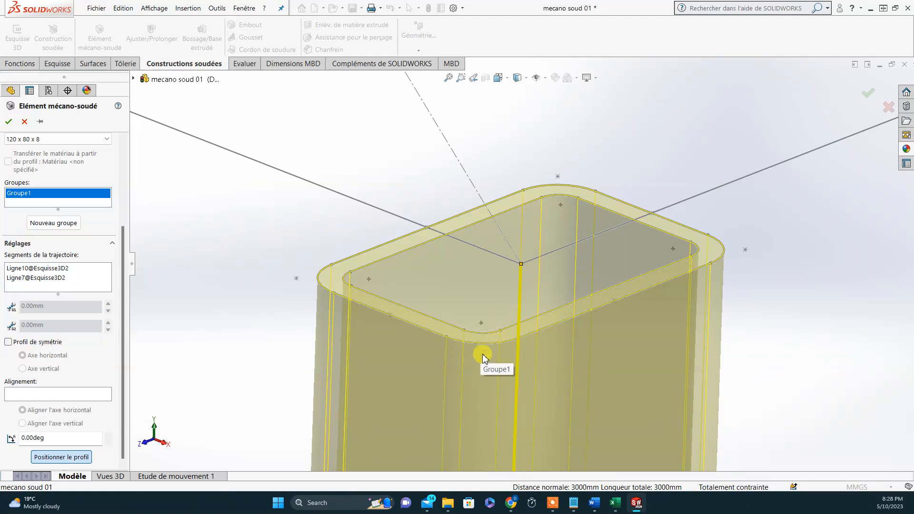
click(483, 355)
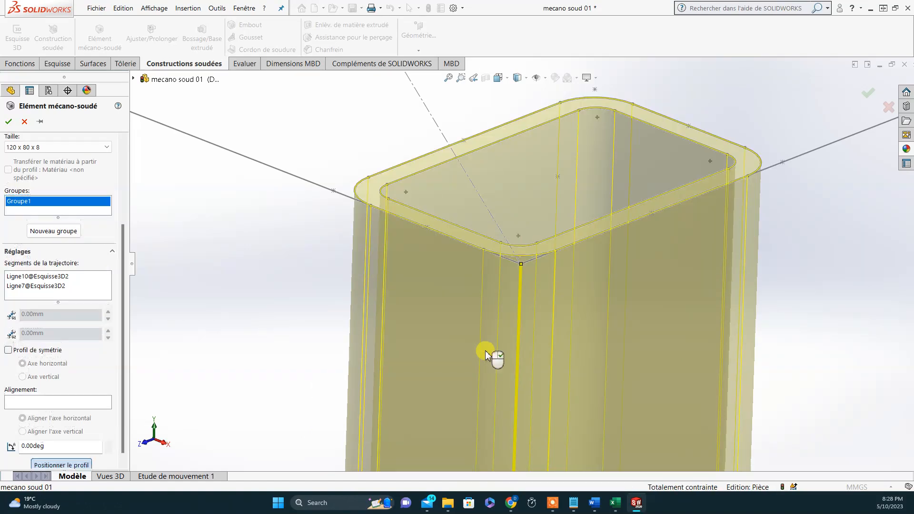
Remove the left leg's line (Ligne7@Esquisse3D2) from the path segments of Groupe1.
scroll(517, 276, up, 5)
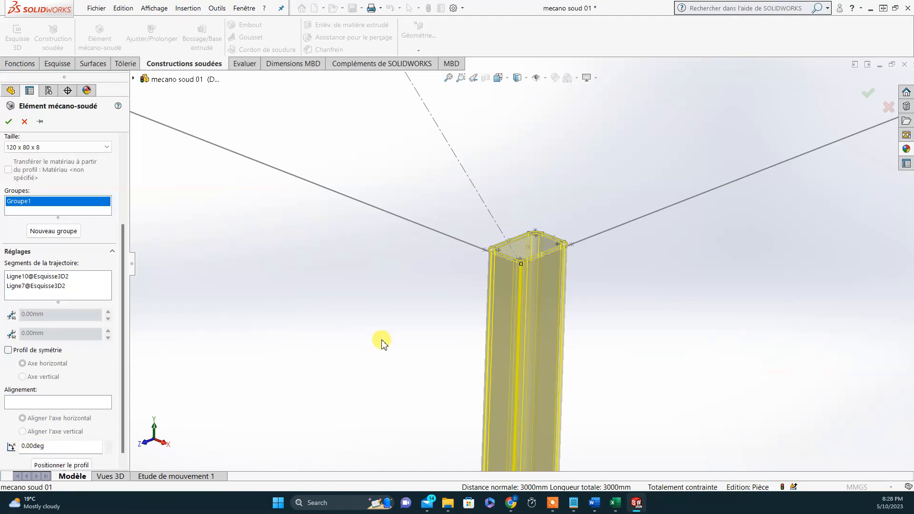
scroll(334, 309, up, 10)
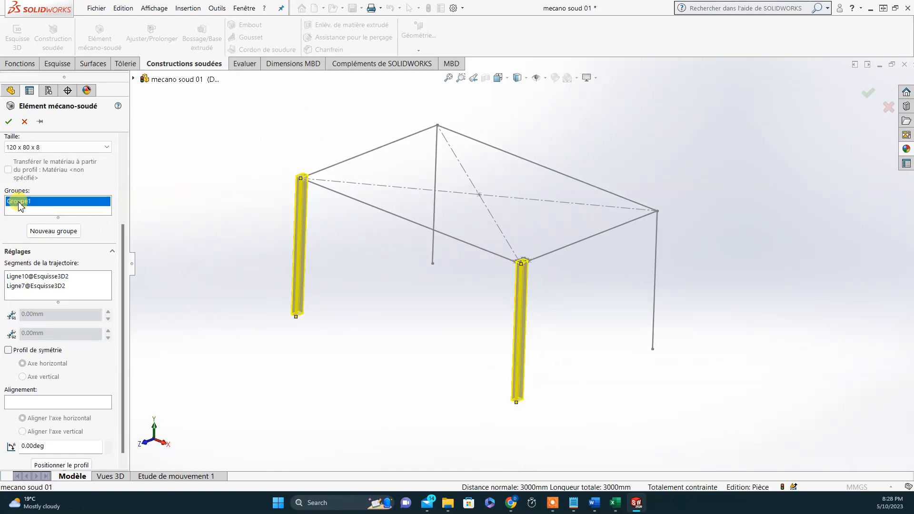
scroll(523, 266, down, 8)
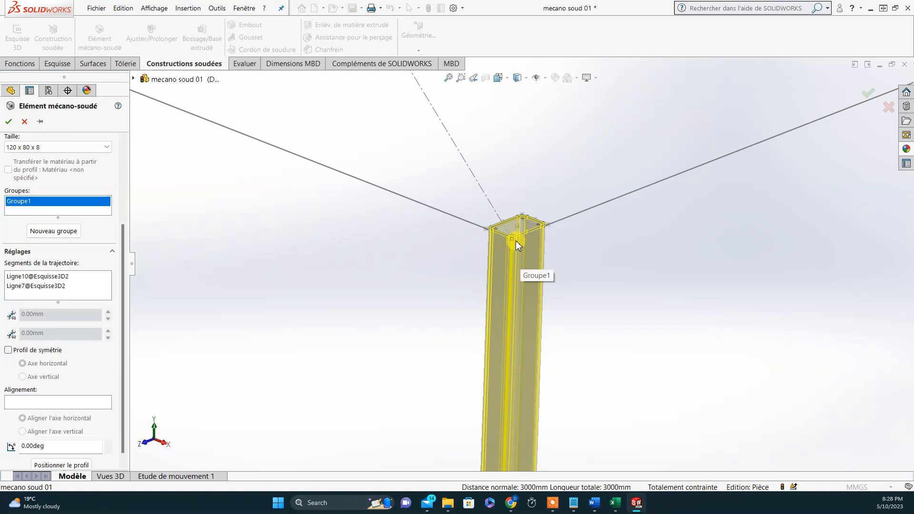
scroll(267, 181, up, 8)
scroll(265, 177, down, 8)
scroll(315, 176, down, 2)
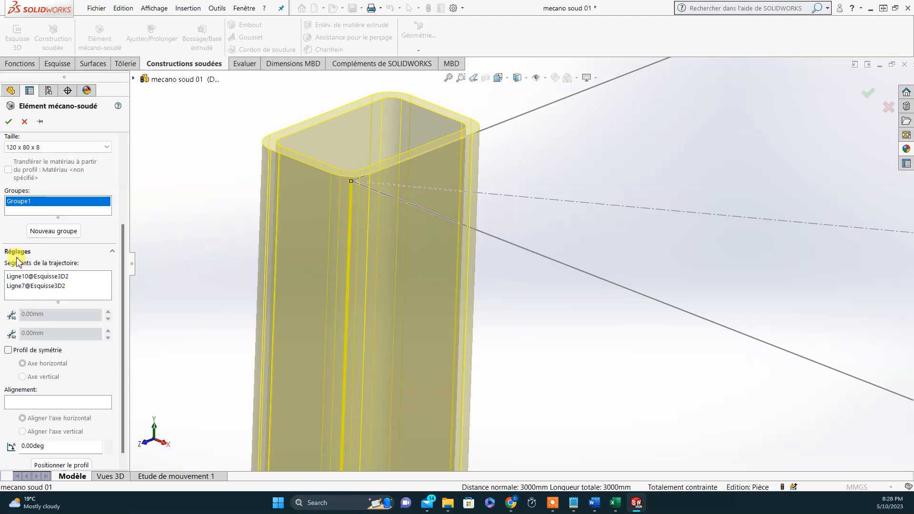
click(40, 279)
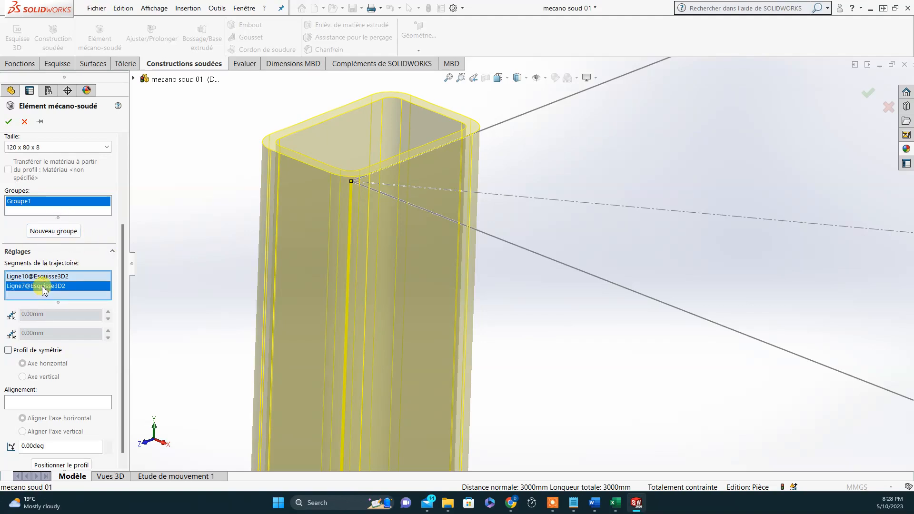
click(40, 276)
click(41, 286)
key(Delete)
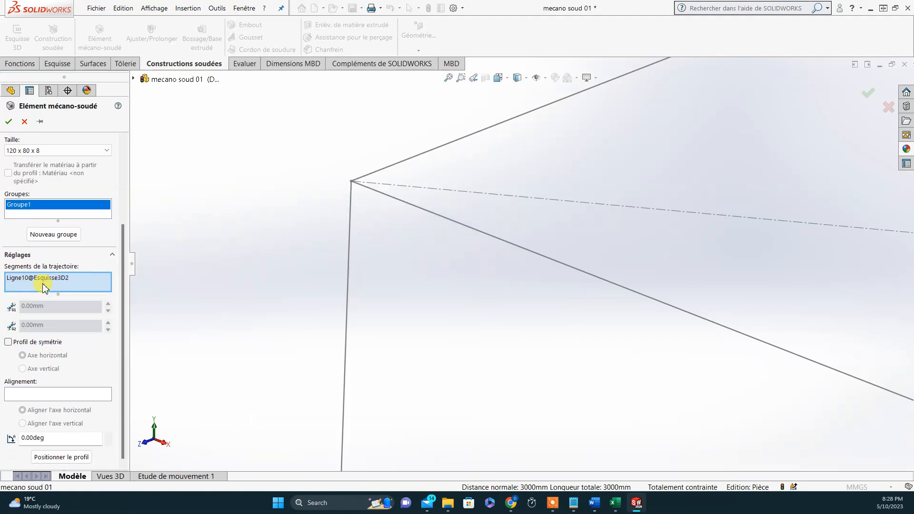
Add a second group for the left leg's line and position its profile by the left outer corner point.
click(67, 234)
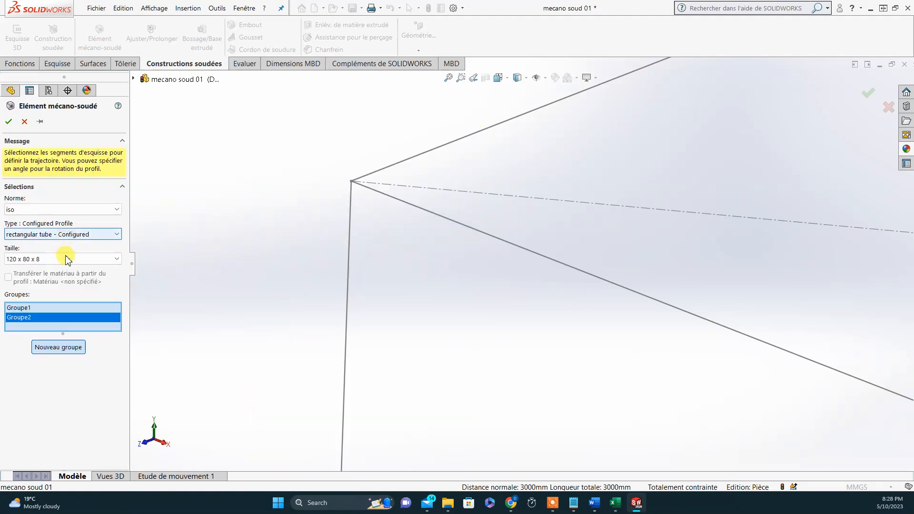
click(351, 218)
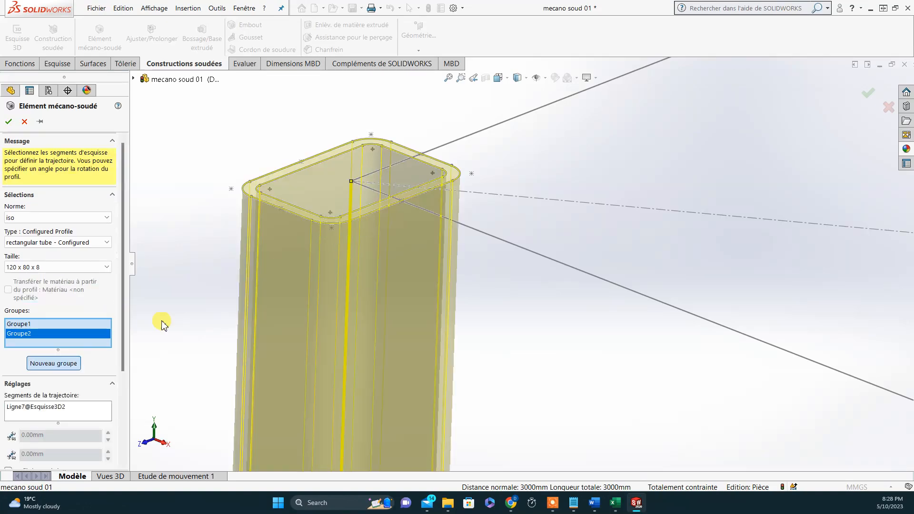
scroll(53, 390, down, 3)
click(59, 458)
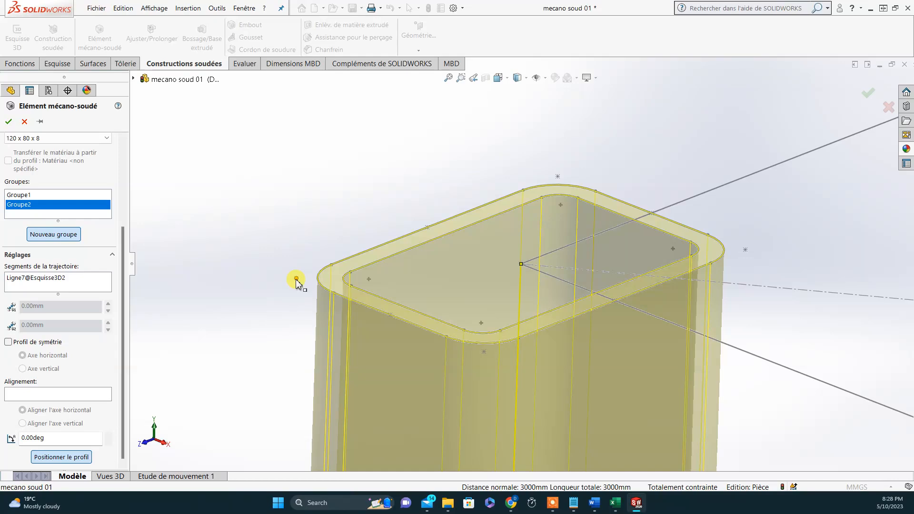
click(296, 280)
Add a third group for the right leg's line and position its profile by the right outer corner point.
scroll(701, 340, down, 6)
scroll(541, 245, up, 3)
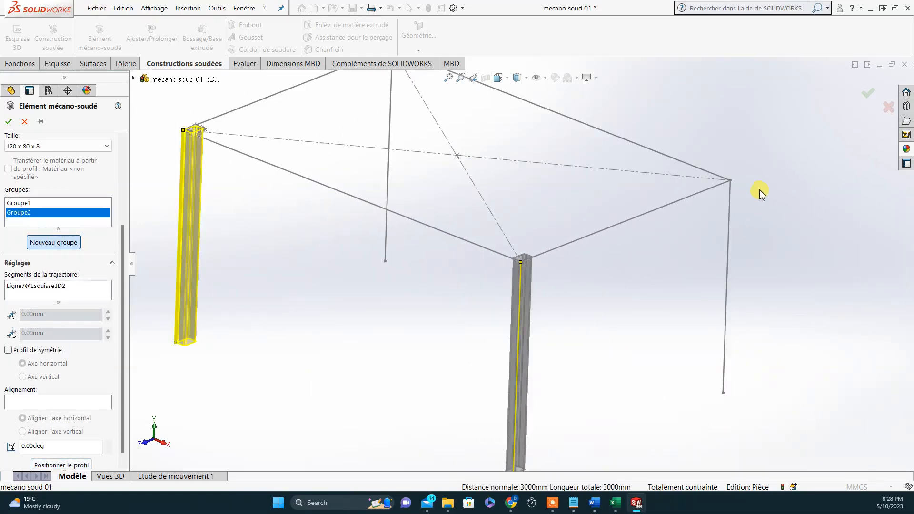
scroll(761, 195, up, 3)
click(66, 244)
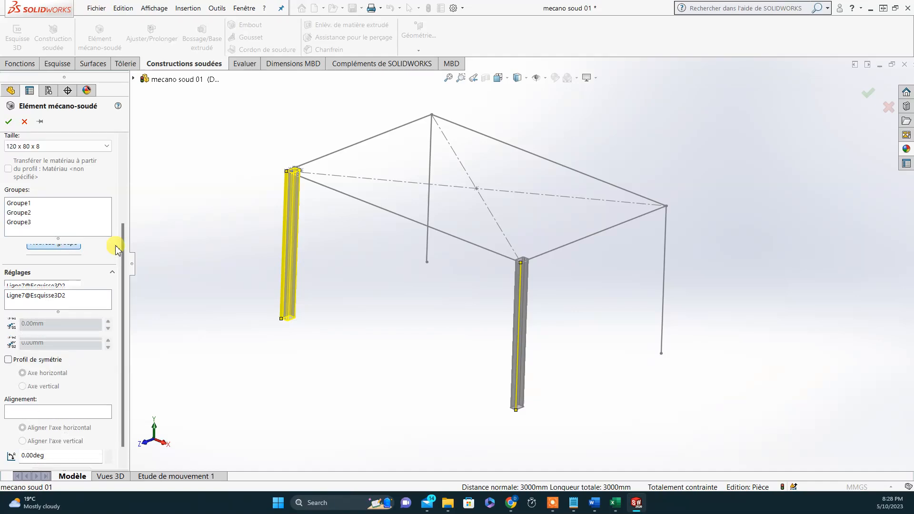
click(666, 256)
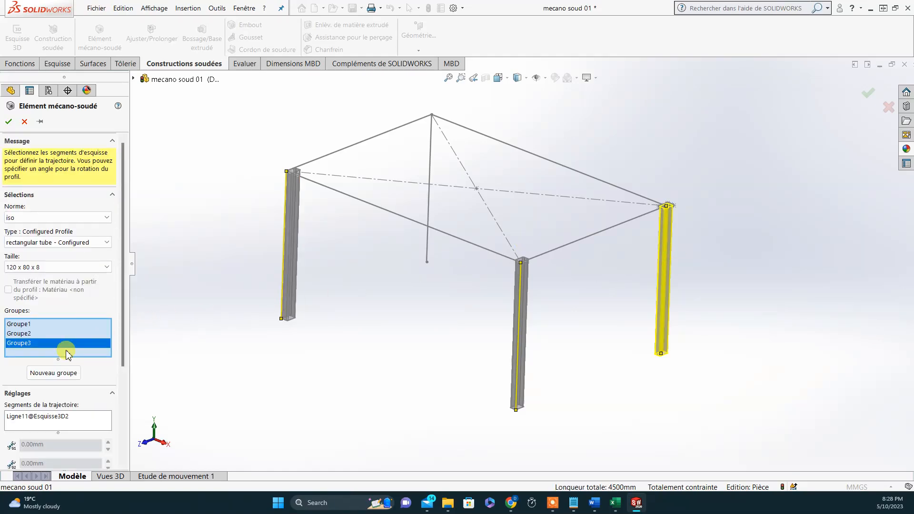
scroll(64, 391, down, 3)
click(62, 458)
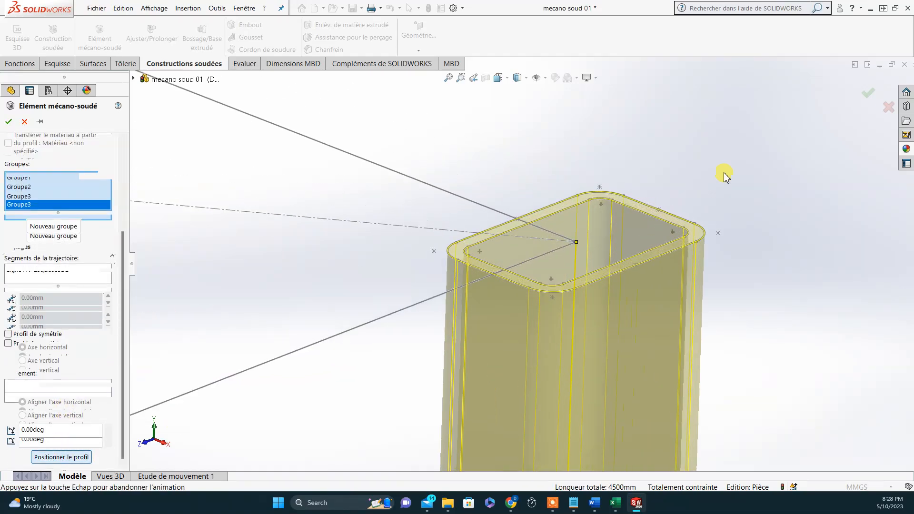
click(746, 251)
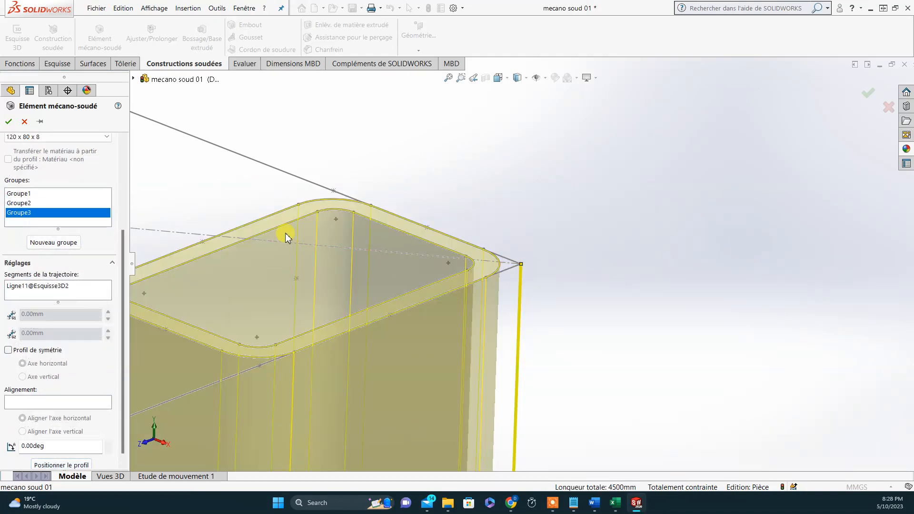
Add a fourth group for the rear leg's line (Ligne12@Esquisse3D2) and position its profile by the rear outer corner point.
click(66, 243)
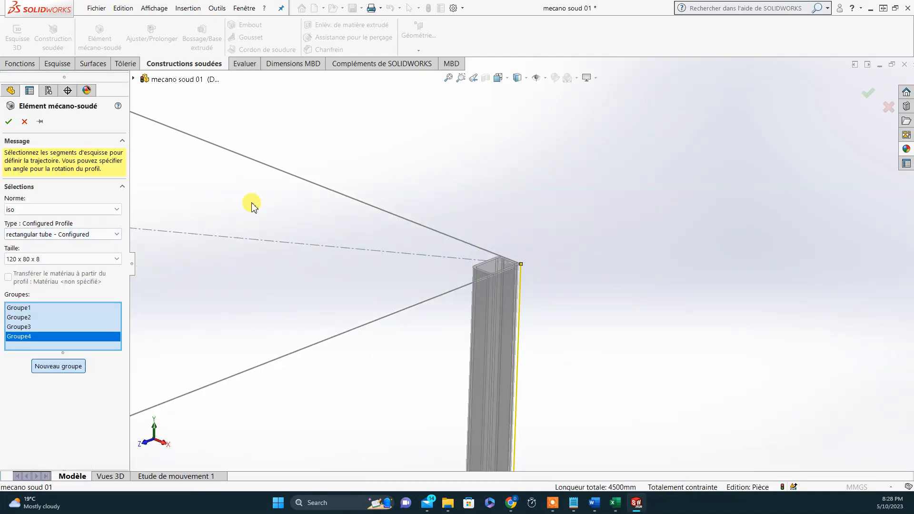
scroll(248, 198, up, 5)
scroll(286, 205, down, 3)
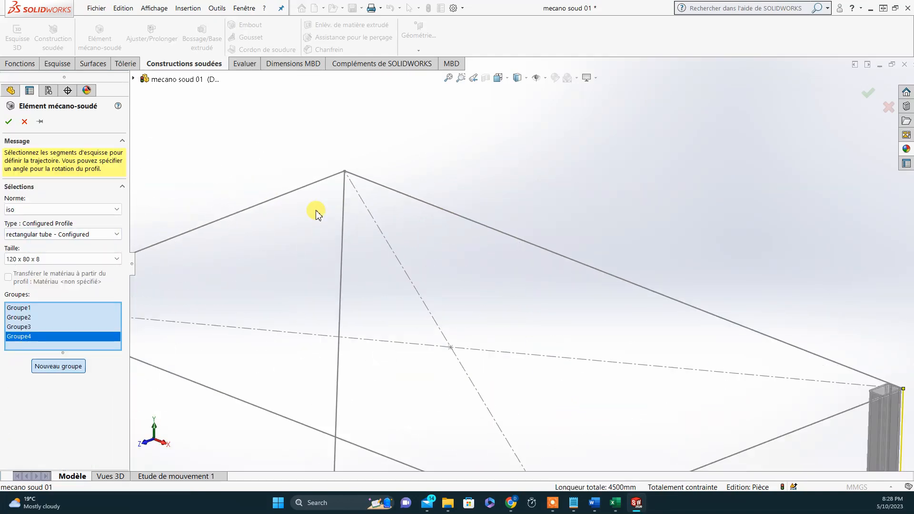
click(343, 214)
scroll(41, 427, down, 3)
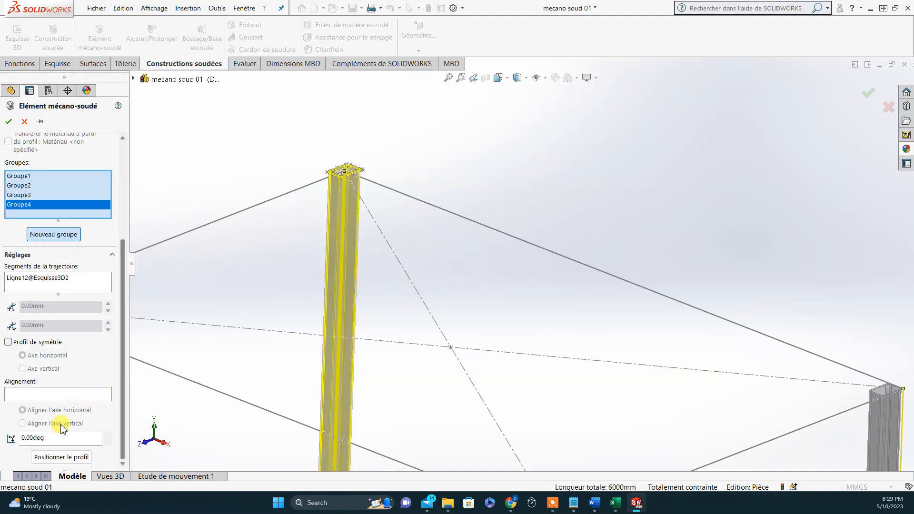
click(60, 458)
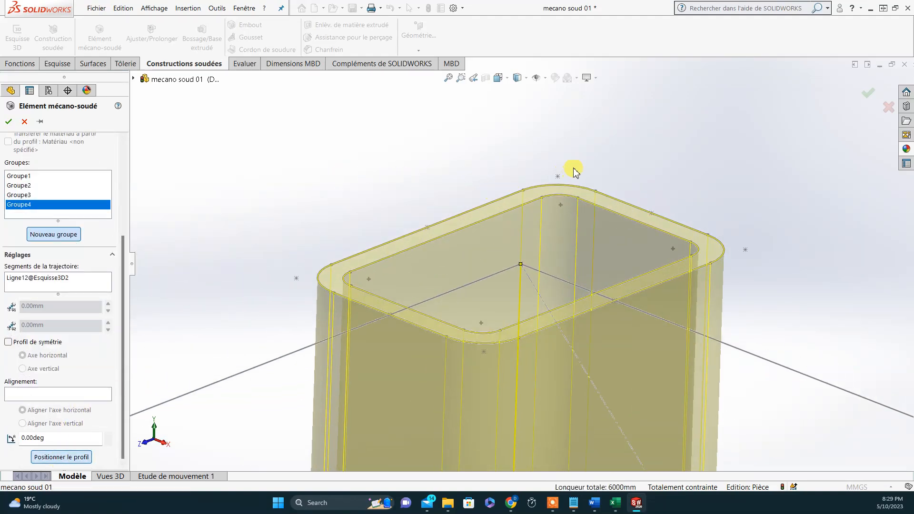
click(559, 178)
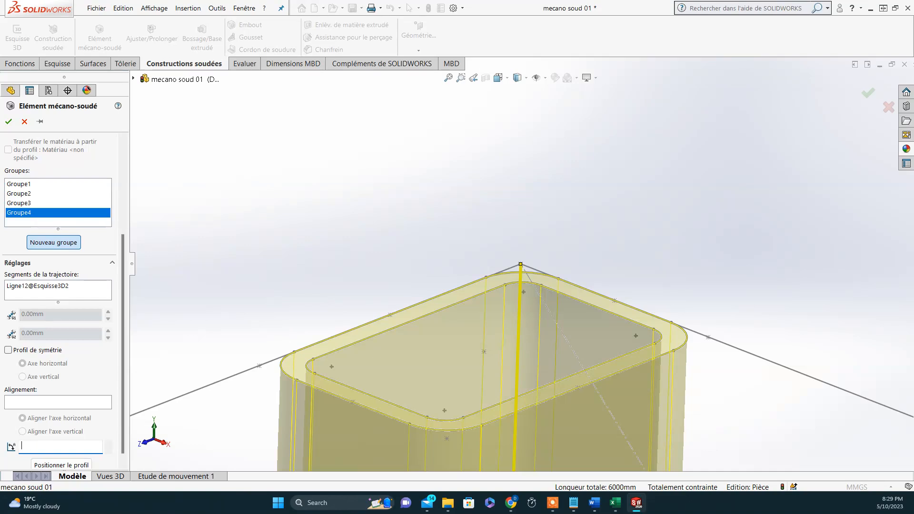
Try a 45° rotation on the fourth group's profile and restore the angle to 0°.
text(45)
key(Return)
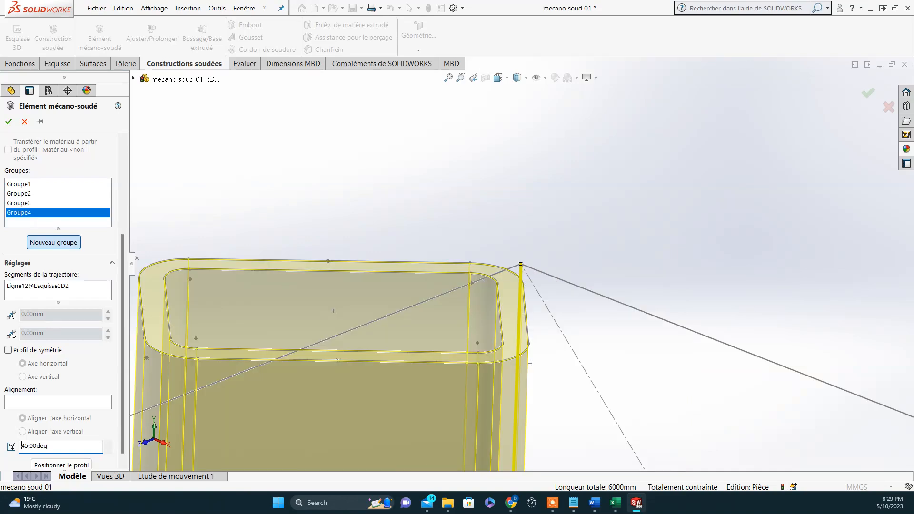
double_click(65, 447)
key(Return)
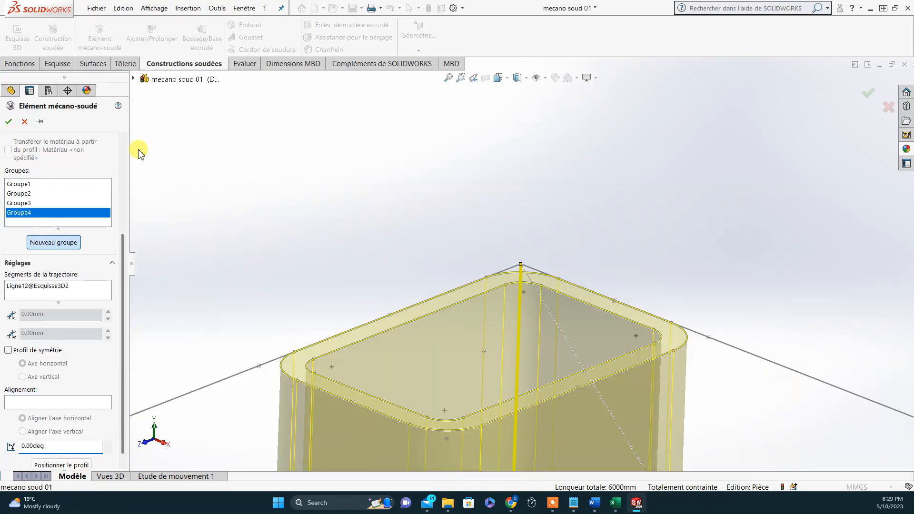
Accept the structural member to create the four rectangular tube legs.
click(11, 122)
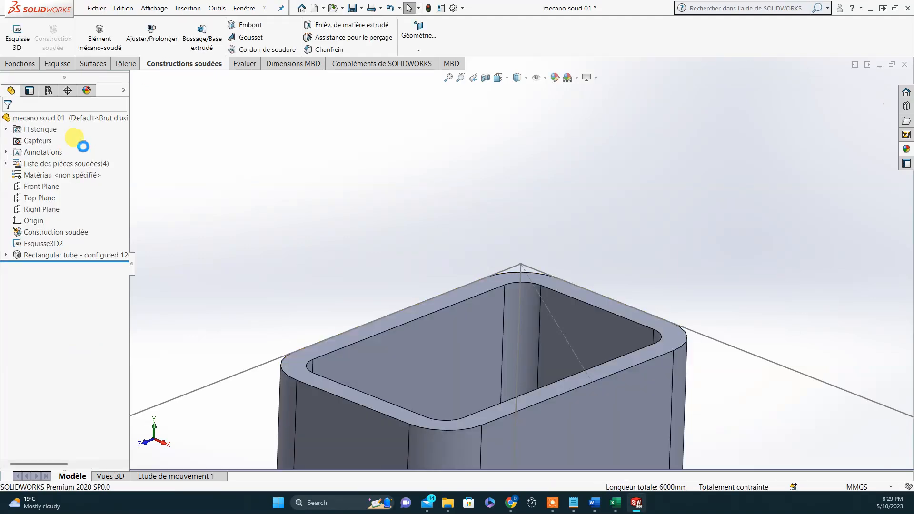
scroll(518, 374, up, 5)
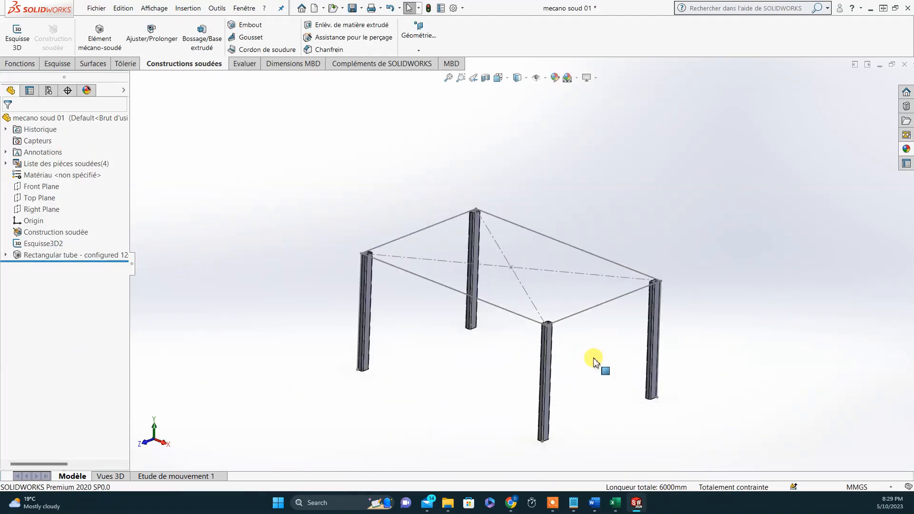
scroll(602, 367, down, 3)
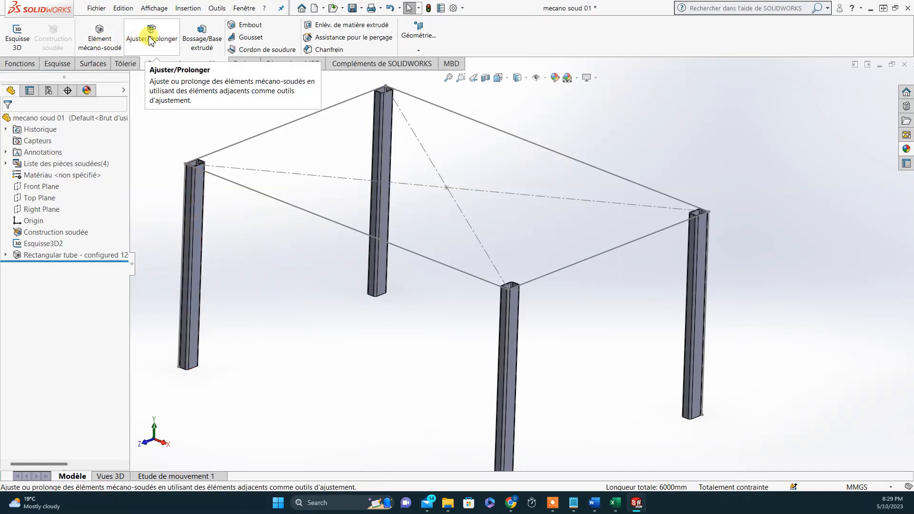
Start an end cap feature and select the top end face of the first leg.
click(240, 27)
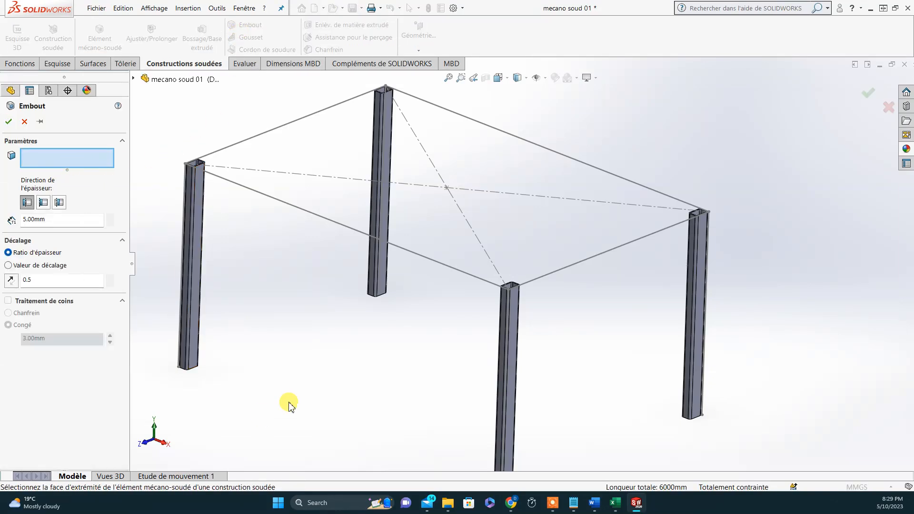
scroll(520, 353, up, 4)
middle_drag(529, 390, 516, 227)
scroll(516, 237, down, 10)
scroll(518, 270, down, 5)
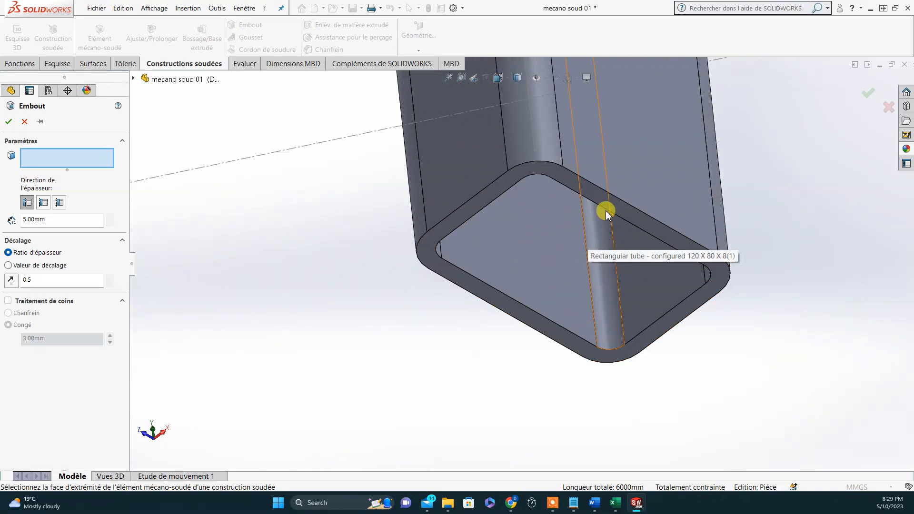
scroll(578, 191, up, 8)
middle_drag(506, 172, 520, 306)
scroll(532, 194, down, 3)
scroll(574, 136, down, 8)
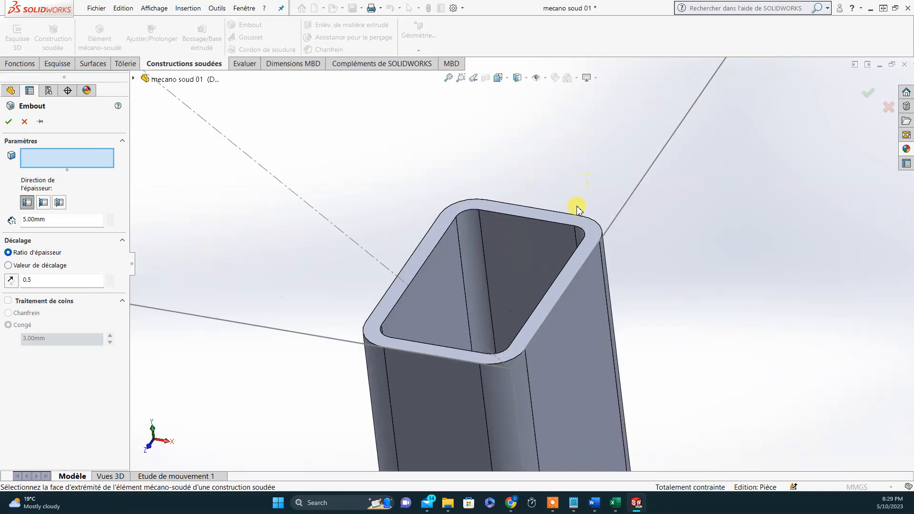
click(573, 300)
scroll(577, 267, up, 10)
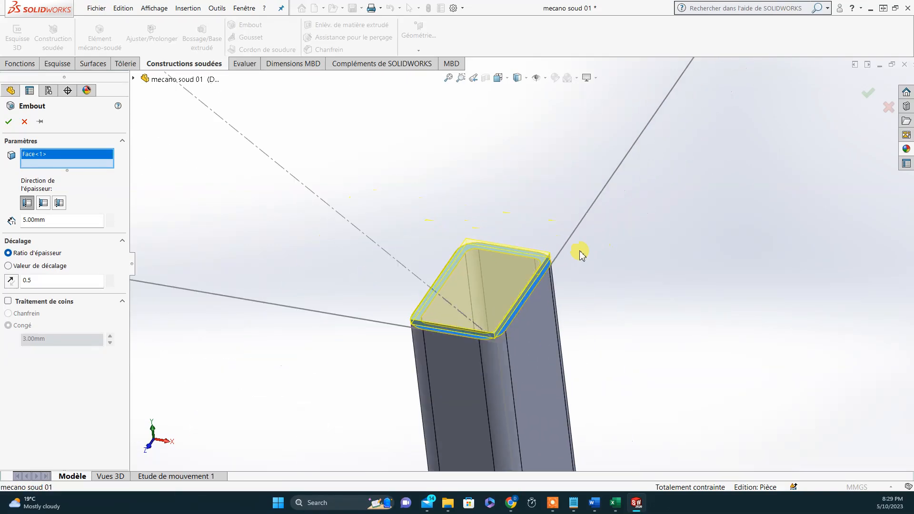
Add the top end faces of the other three legs to the end cap selection.
scroll(524, 267, down, 5)
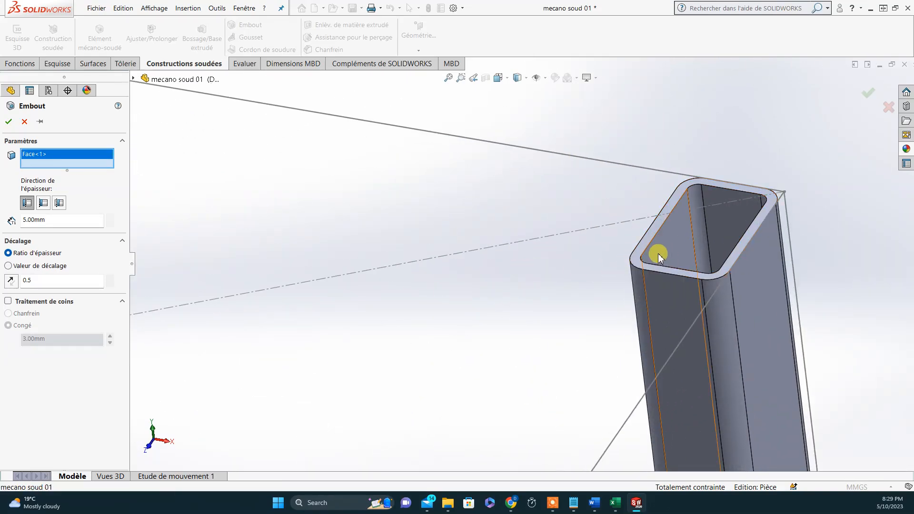
click(648, 242)
scroll(363, 227, up, 8)
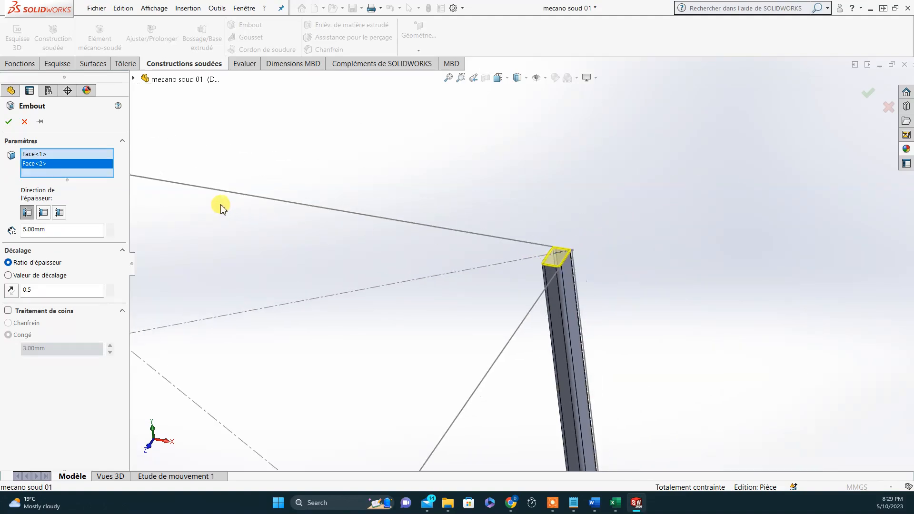
scroll(261, 222, down, 5)
scroll(261, 222, down, 3)
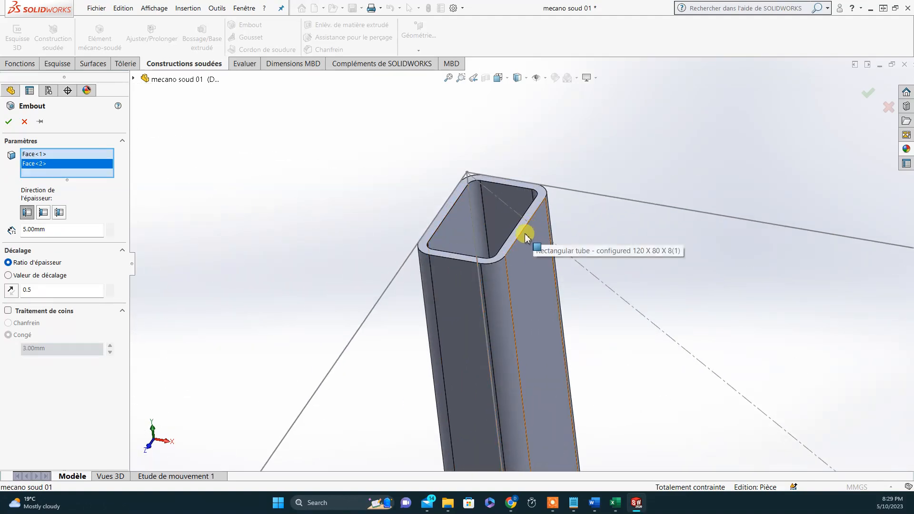
click(523, 228)
scroll(371, 398, up, 8)
scroll(419, 395, down, 8)
click(522, 258)
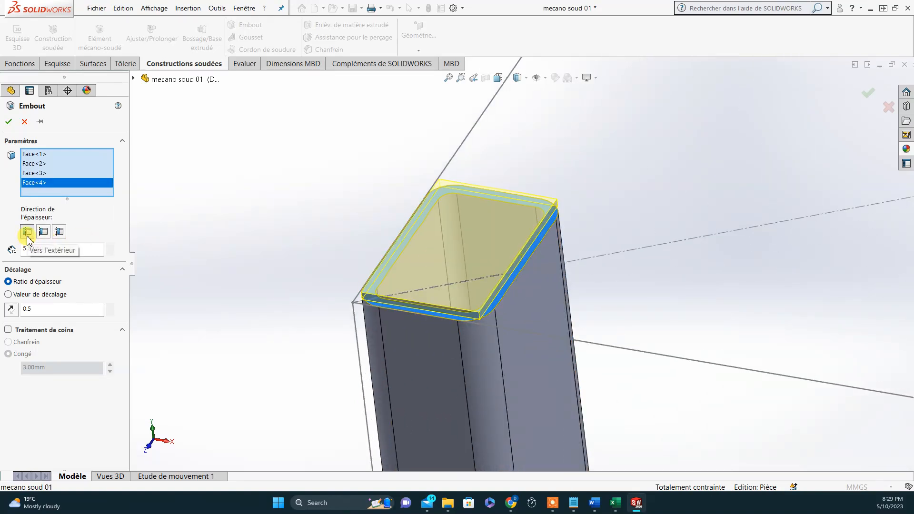
Try the inward and internal thickness directions for the end caps and restore the outward direction.
click(43, 233)
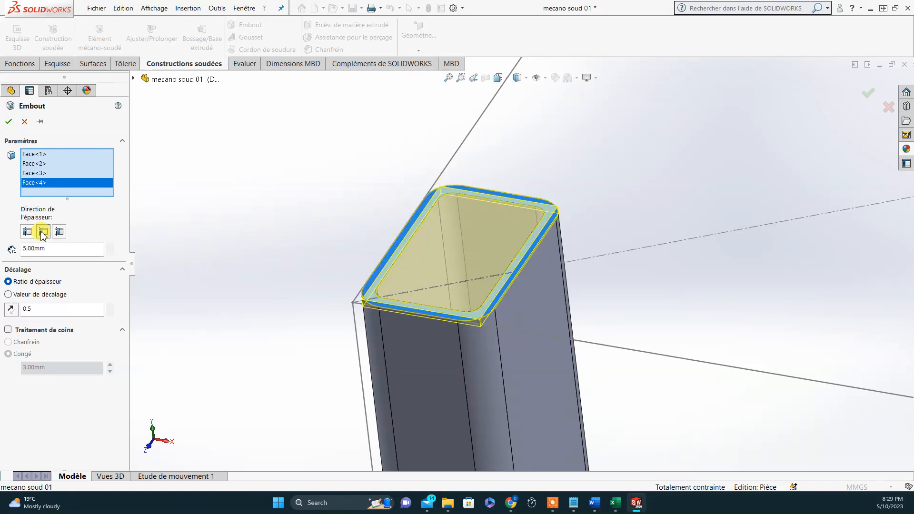
scroll(592, 311, down, 3)
scroll(629, 271, up, 2)
scroll(410, 323, down, 3)
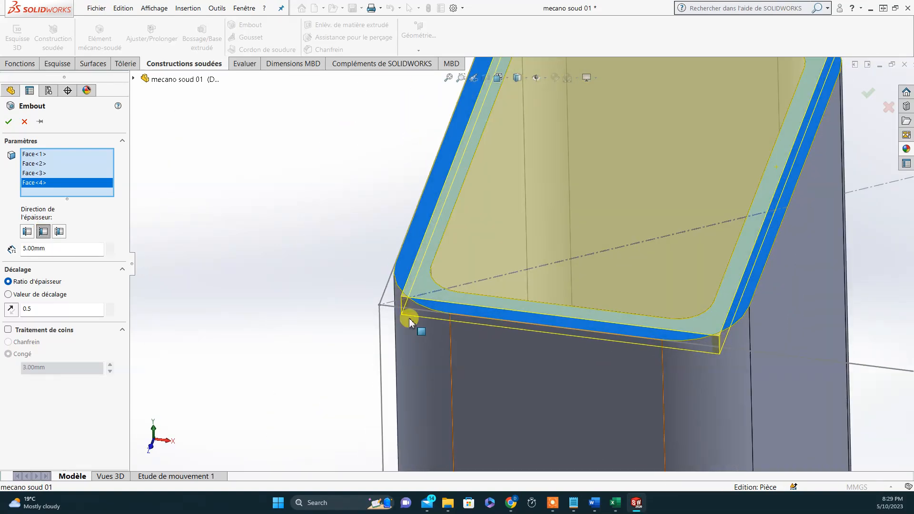
click(59, 232)
scroll(527, 266, up, 4)
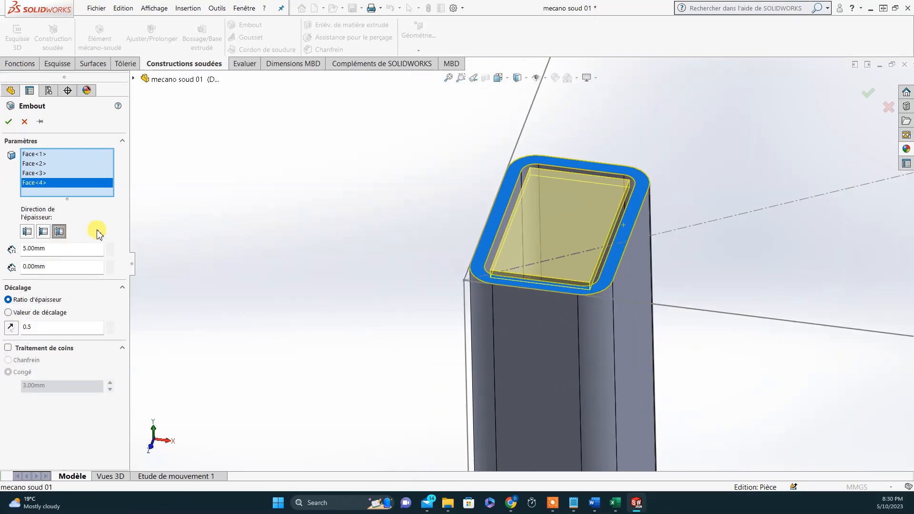
click(26, 232)
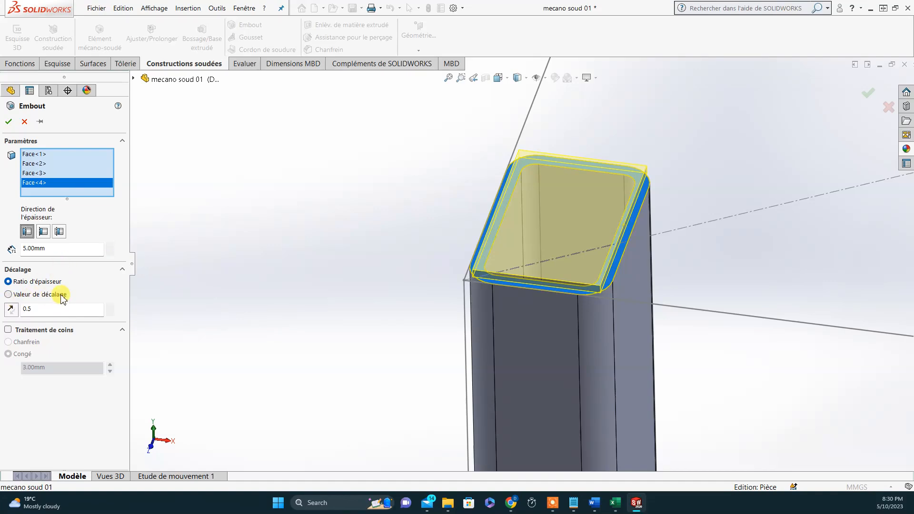
Create the four outward end caps with a 5 mm thickness and a 0.5 thickness ratio offset.
scroll(608, 259, down, 5)
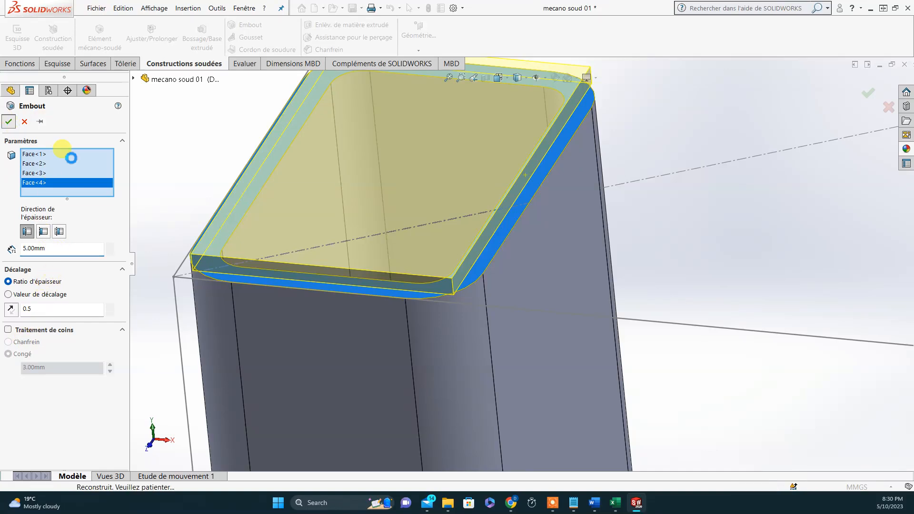
click(13, 124)
scroll(374, 227, up, 10)
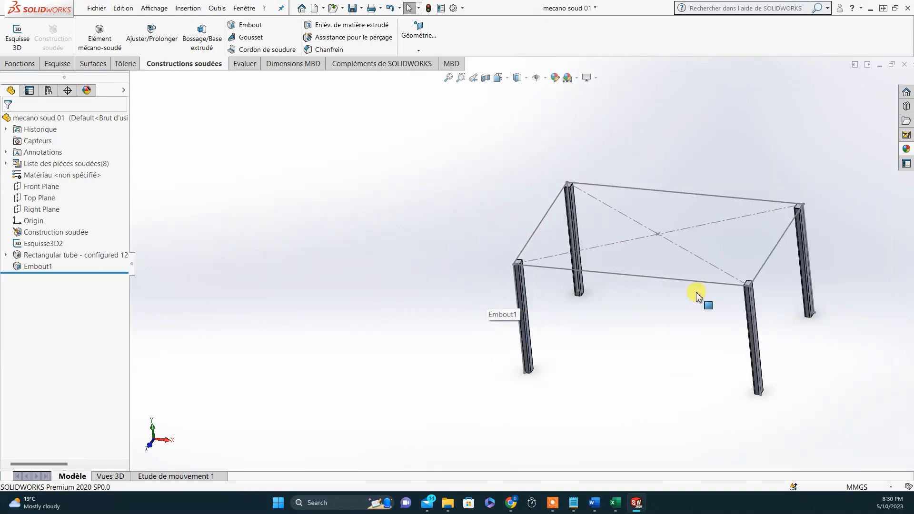
Start a new structural member with the iso standard and the sb beam - Configured profile type.
scroll(748, 289, down, 5)
middle_drag(678, 296, 709, 292)
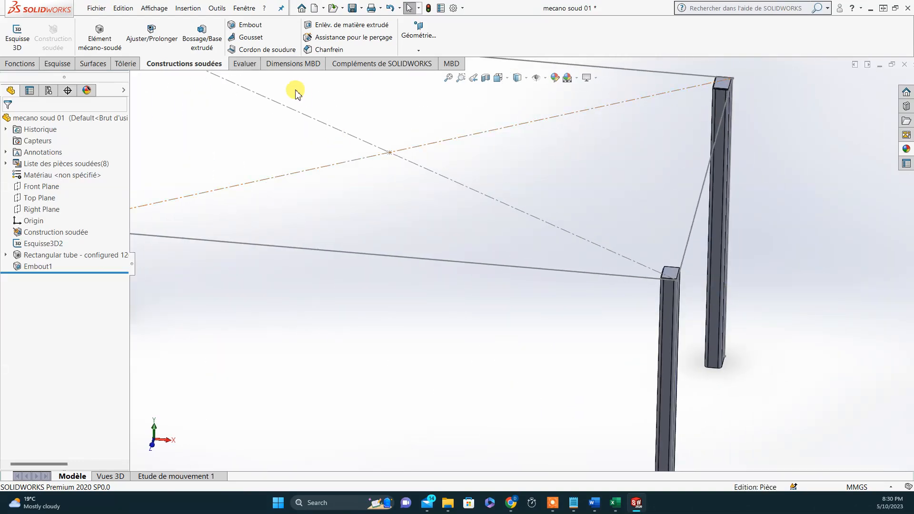
click(102, 48)
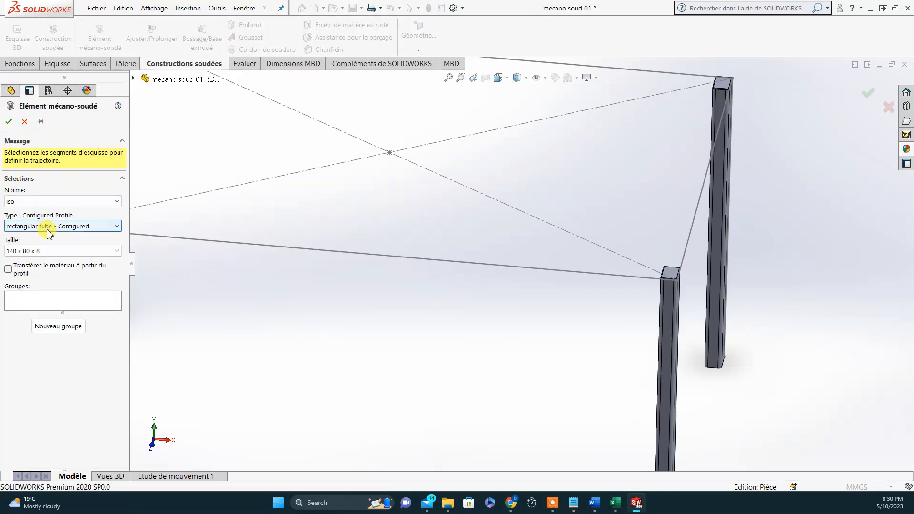
click(43, 250)
click(43, 251)
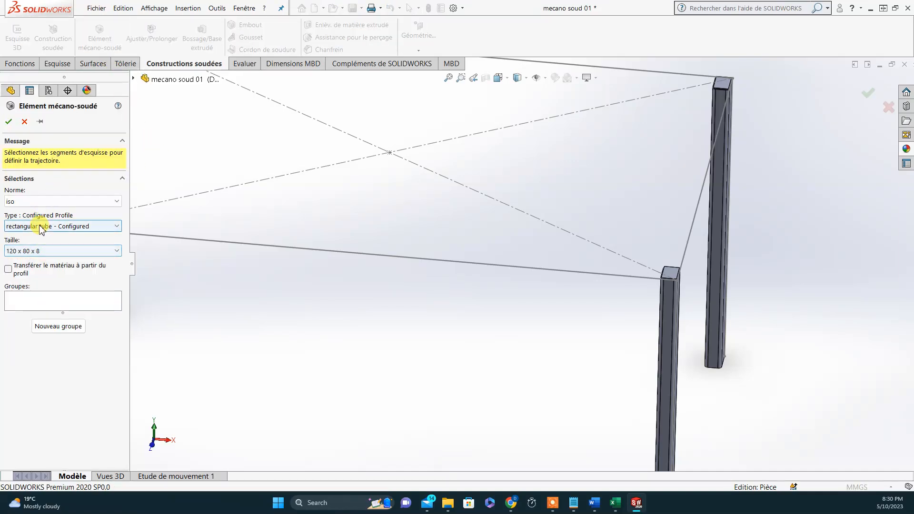
click(42, 227)
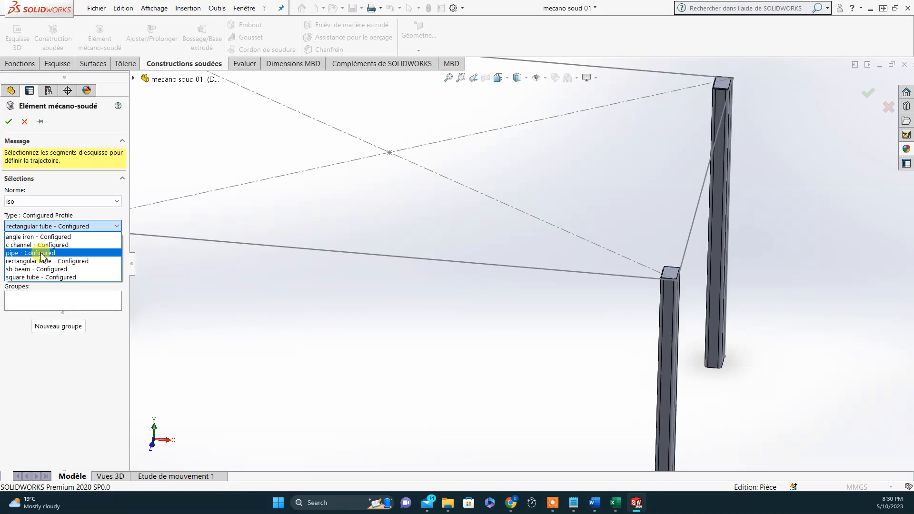
click(38, 269)
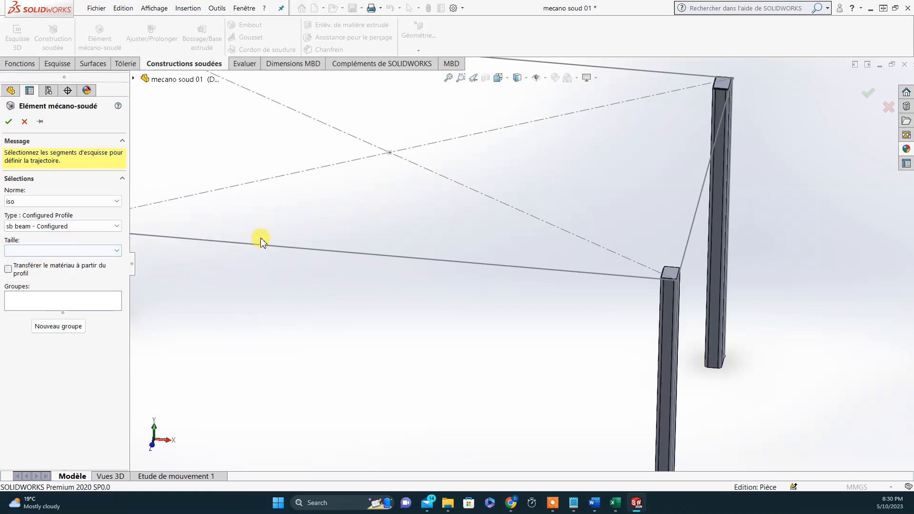
Use the long front top line (Ligne2@Esquisse3D2) as the beam's path and set the profile size to 120 x 12.
click(261, 247)
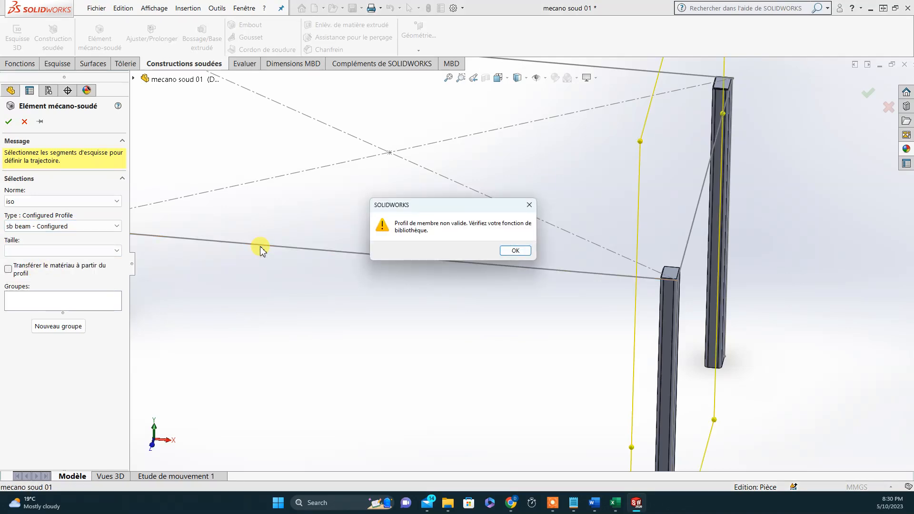
click(515, 251)
click(37, 251)
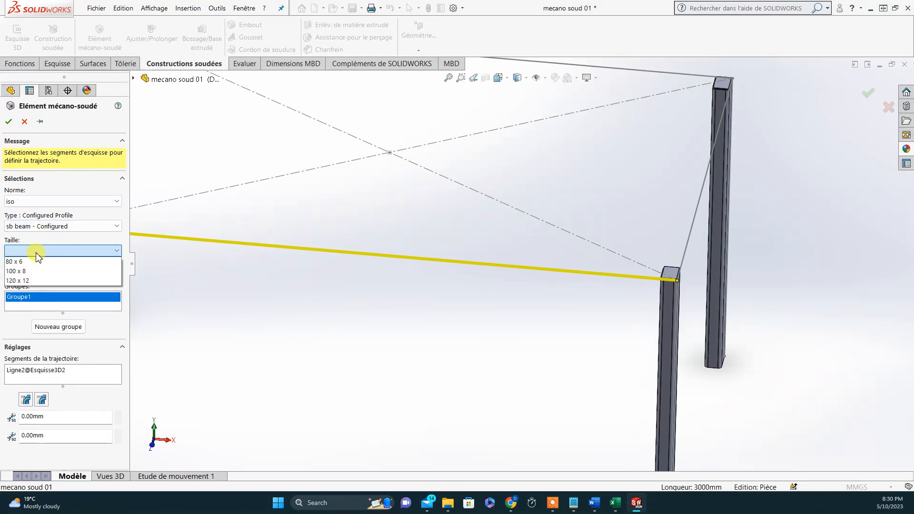
click(33, 281)
Position the front beam's profile by the outer corner point of its upper flange.
middle_drag(575, 288, 599, 299)
scroll(50, 329, down, 3)
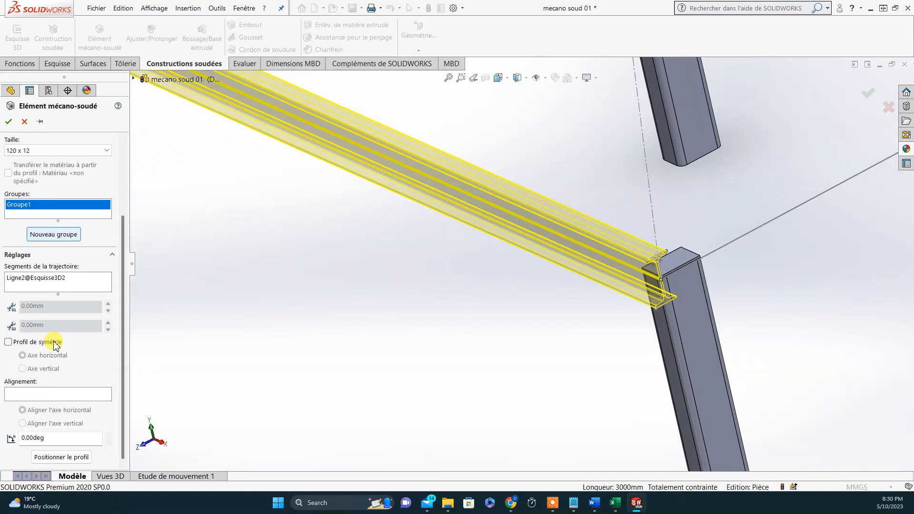
click(37, 457)
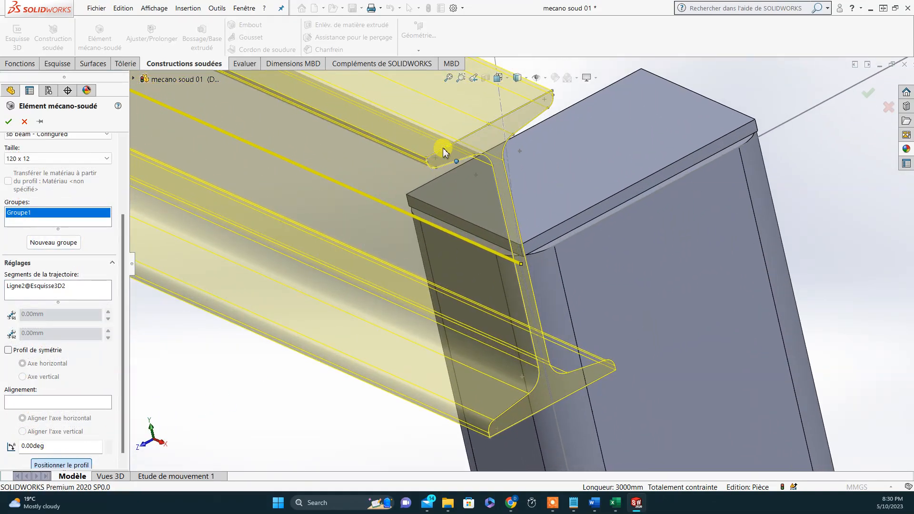
click(426, 162)
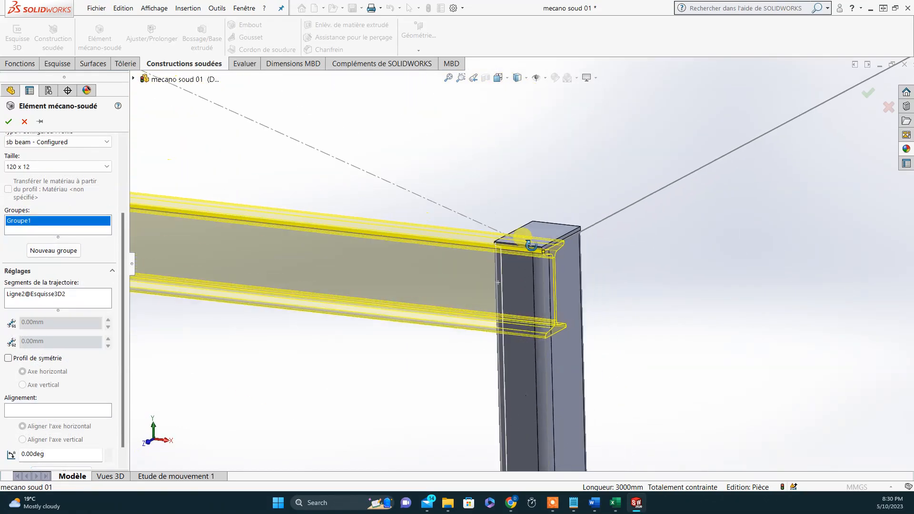
middle_drag(531, 246, 554, 235)
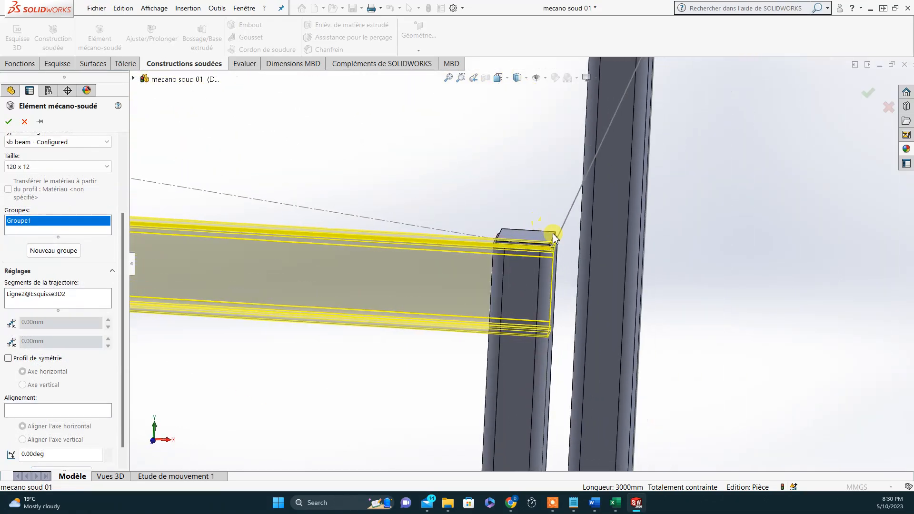
Create the front 120 x 12 sb beam member between the two front legs.
click(8, 121)
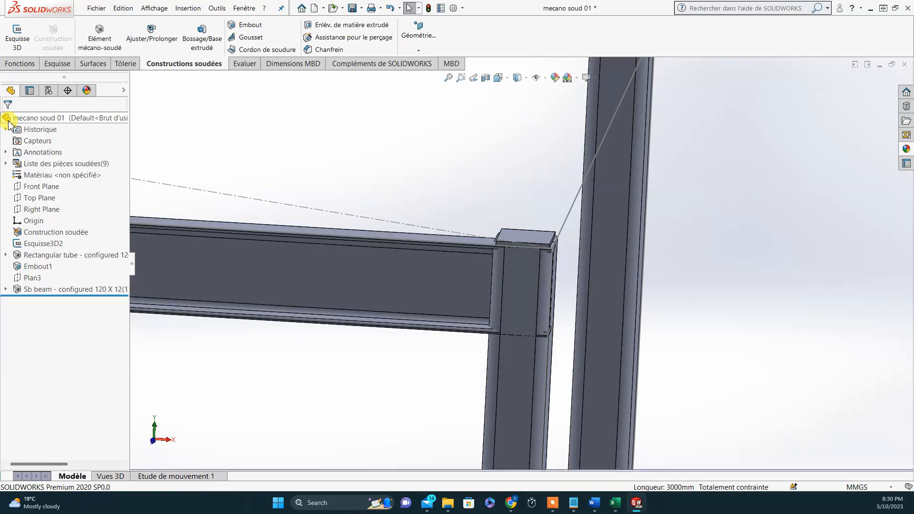
scroll(573, 273, down, 4)
middle_drag(454, 262, 424, 307)
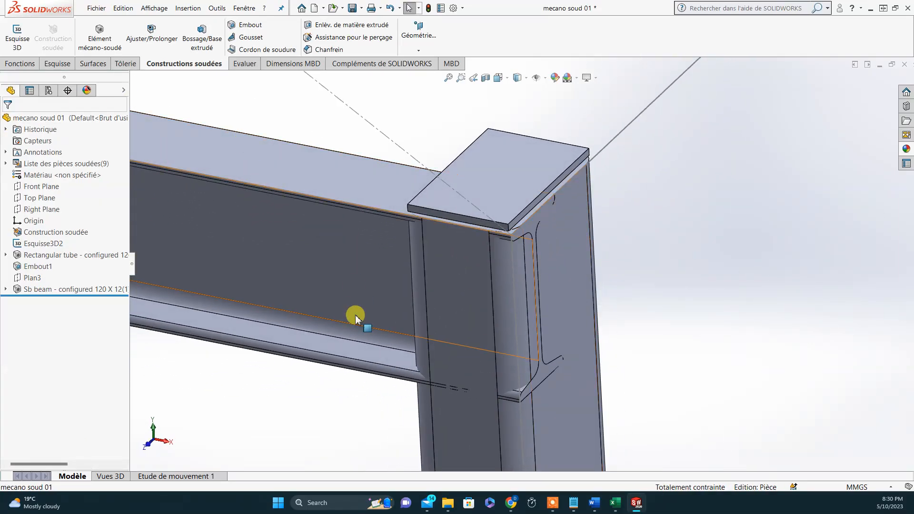
Start a Trim/Extend with the end-trim corner type, taking the front sb beam as the body to trim and a face or plane as the trimming boundary.
click(152, 34)
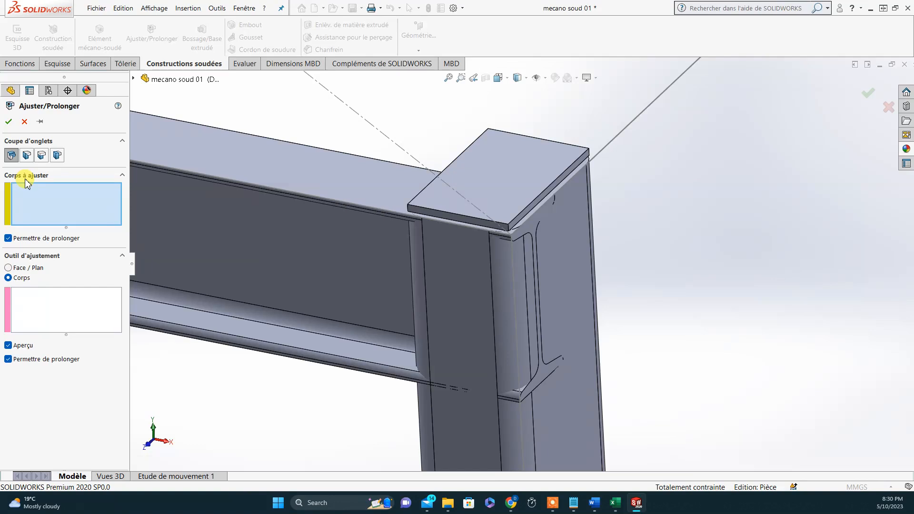
click(250, 175)
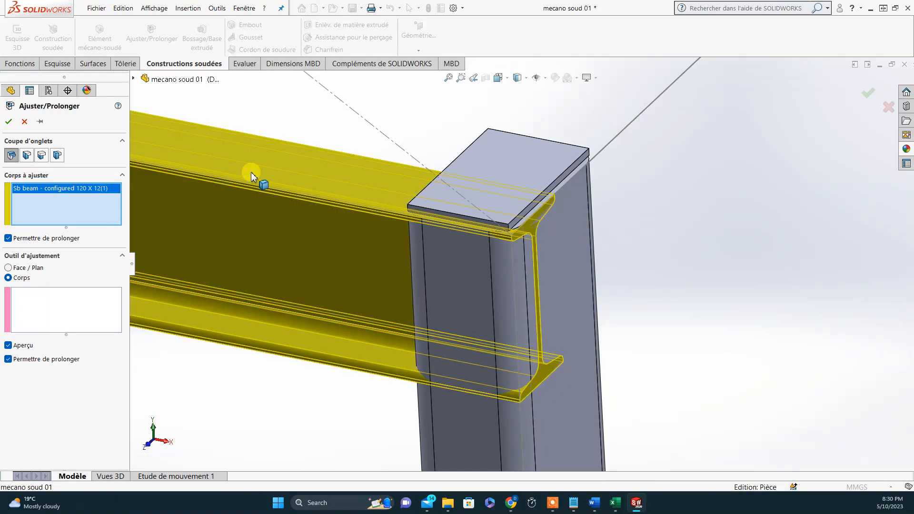
click(64, 316)
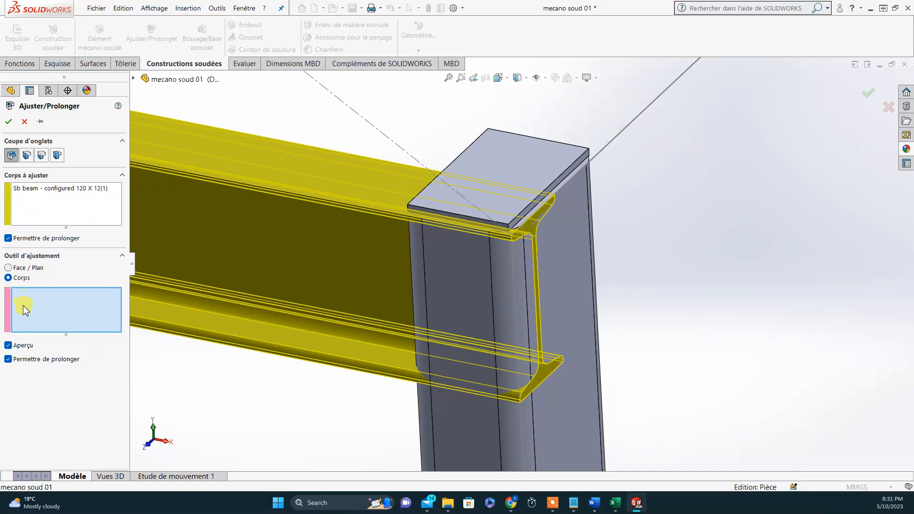
scroll(523, 264, up, 3)
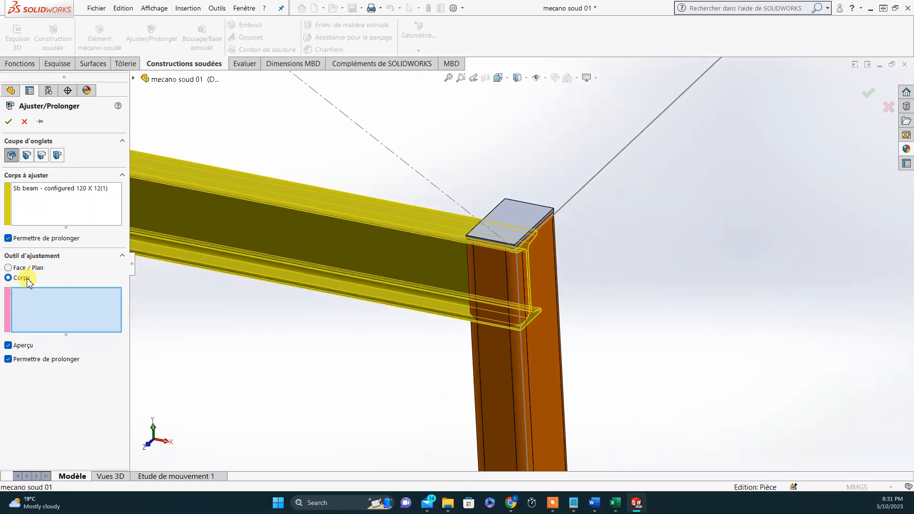
click(475, 369)
middle_drag(492, 341, 545, 337)
click(27, 270)
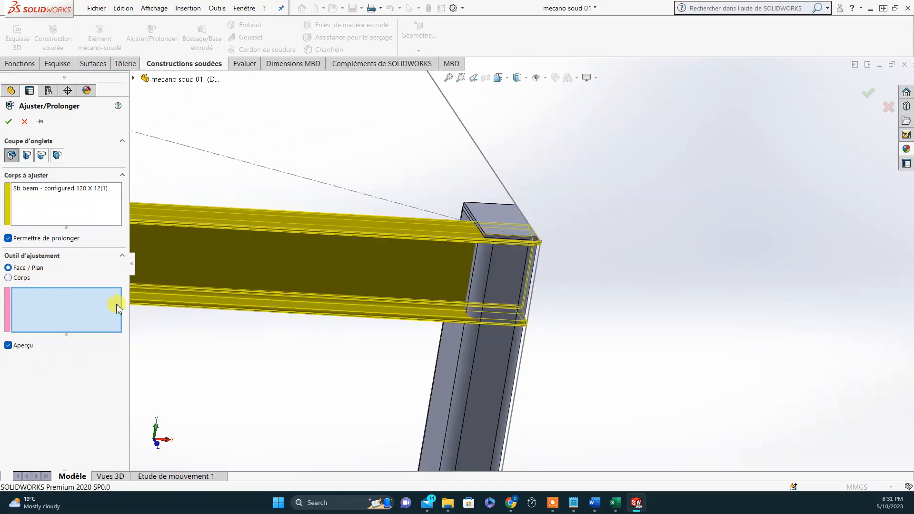
click(441, 385)
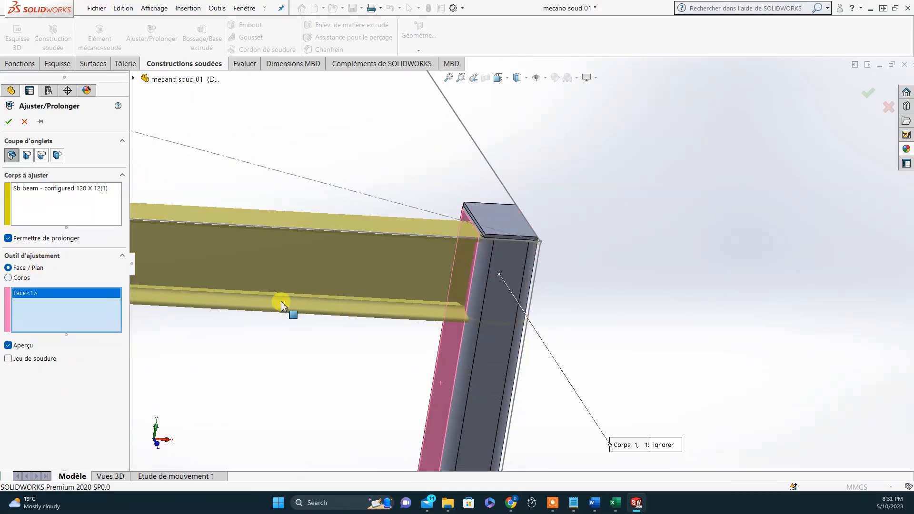
middle_drag(327, 316, 306, 302)
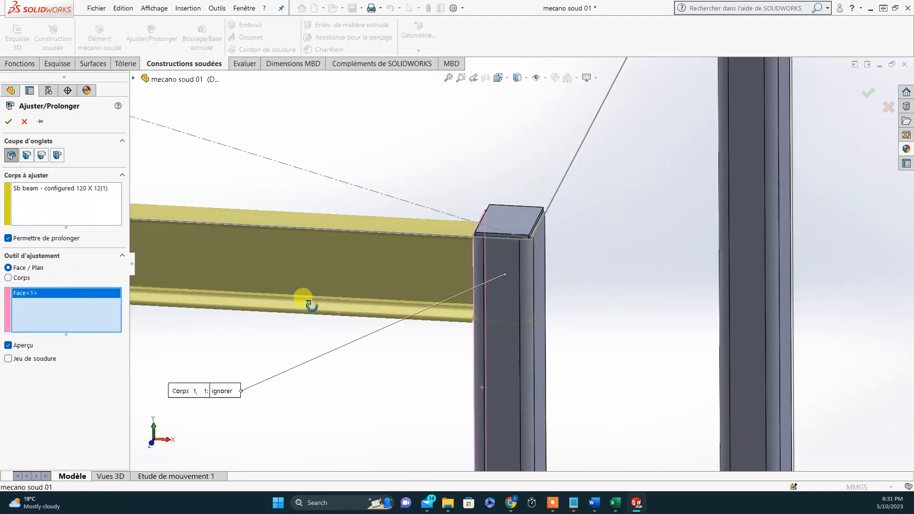
click(538, 335)
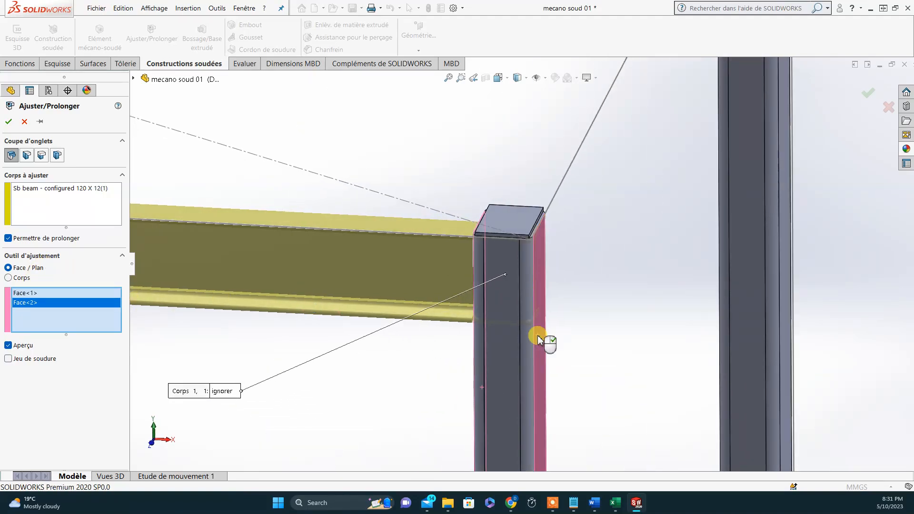
click(30, 293)
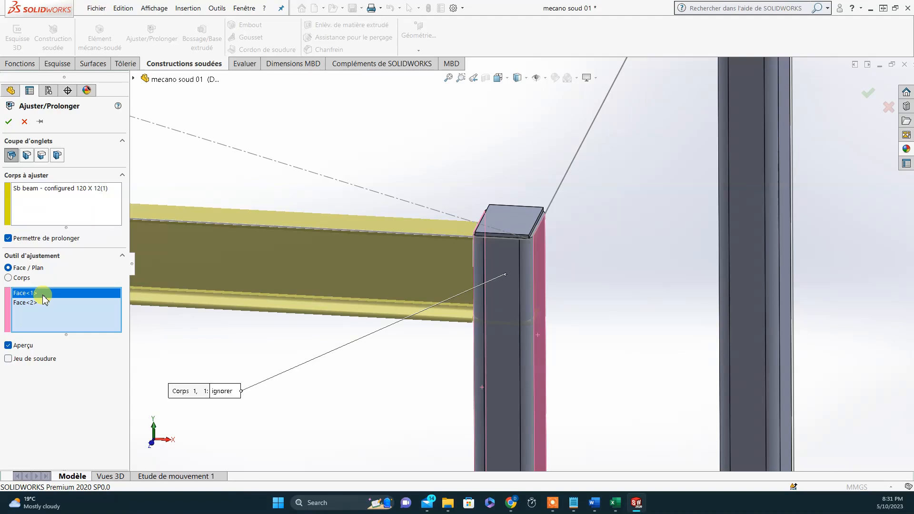
key(Delete)
scroll(558, 302, down, 3)
scroll(484, 310, up, 4)
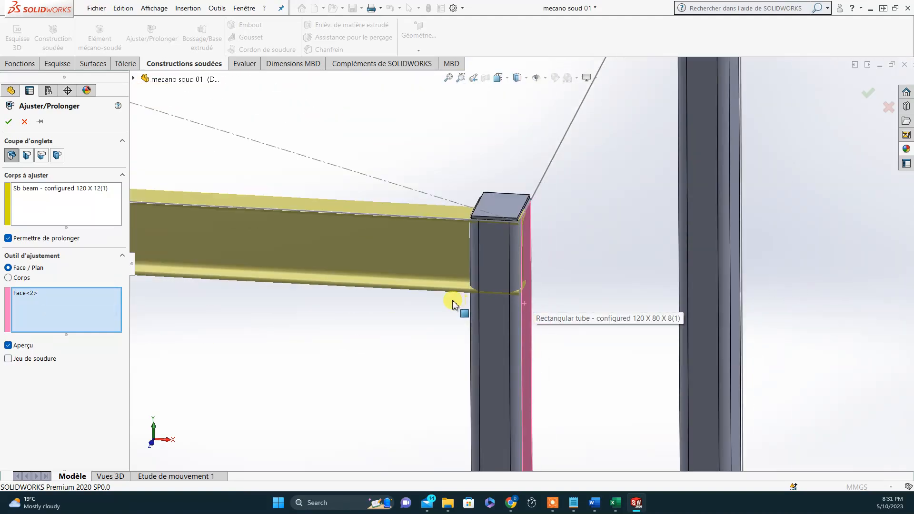
click(56, 295)
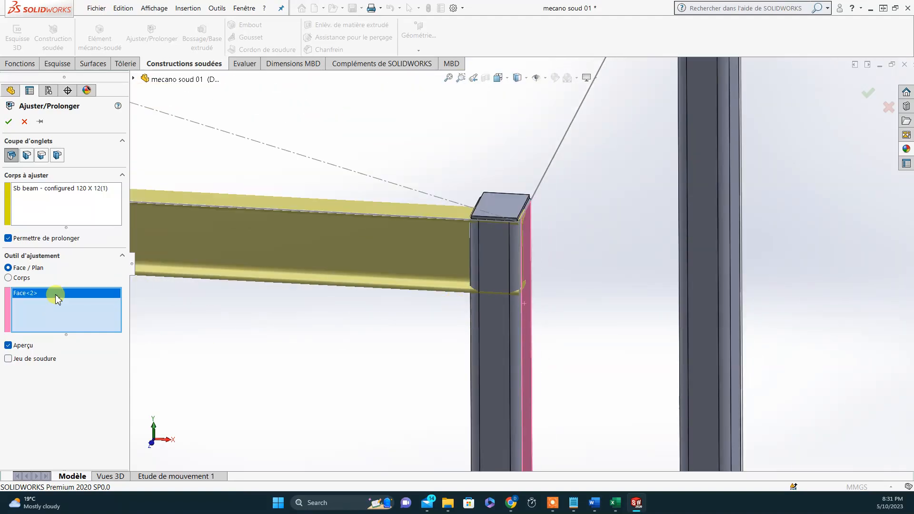
key(Delete)
Trim the front beam at the inner face of the front right leg, discarding the piece inside the leg and keeping the span.
middle_drag(424, 327, 667, 337)
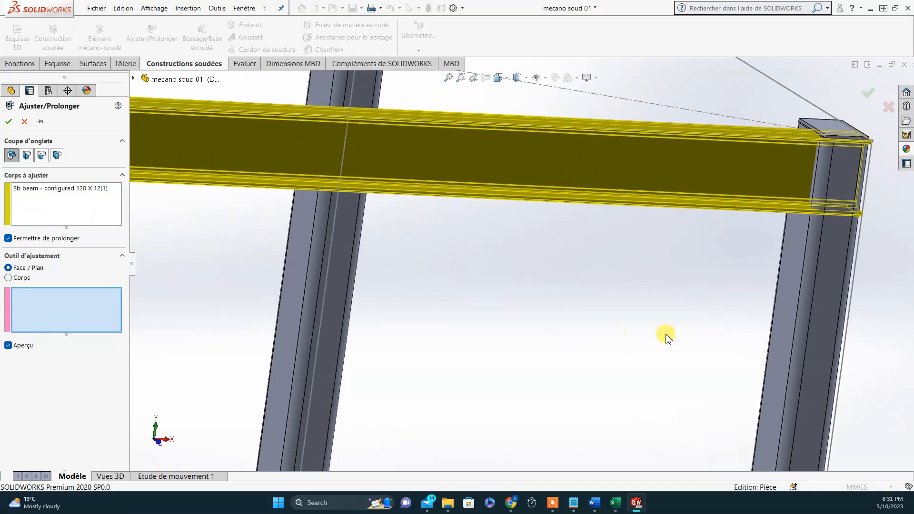
click(793, 250)
scroll(754, 237, up, 3)
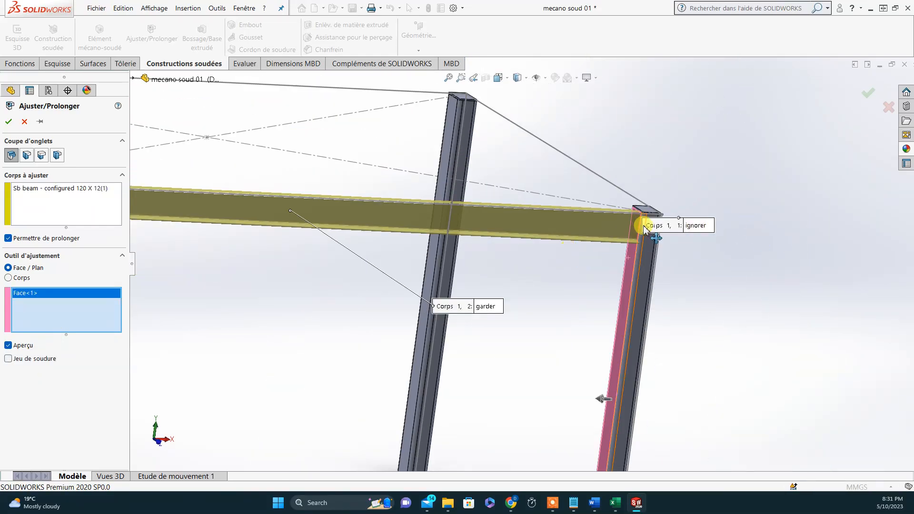
scroll(700, 245, down, 3)
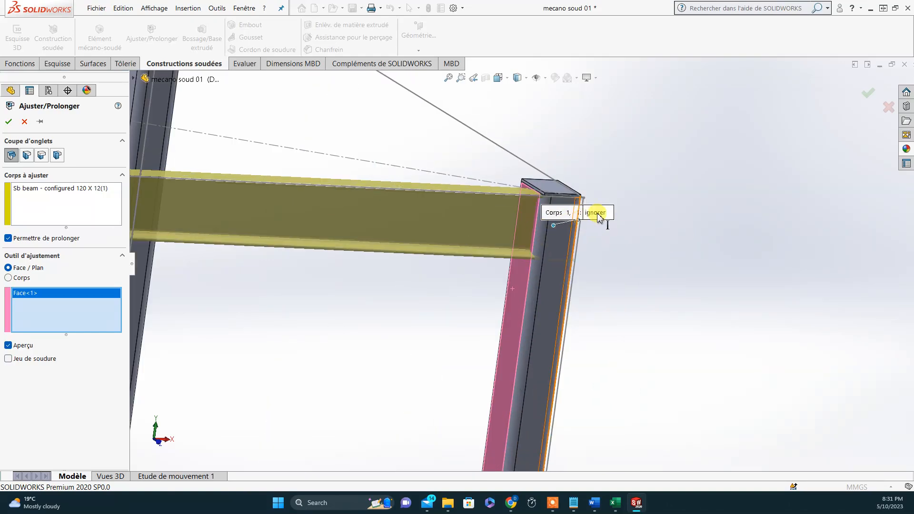
scroll(562, 230, up, 2)
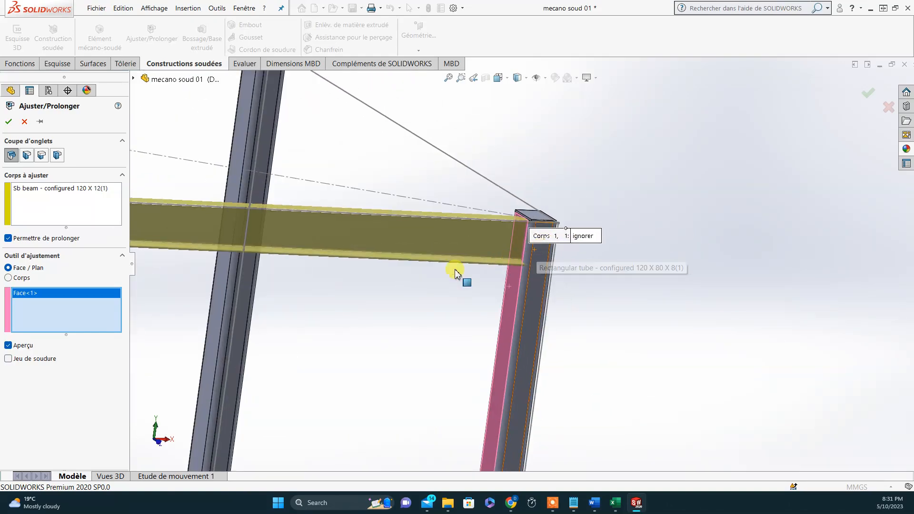
click(584, 237)
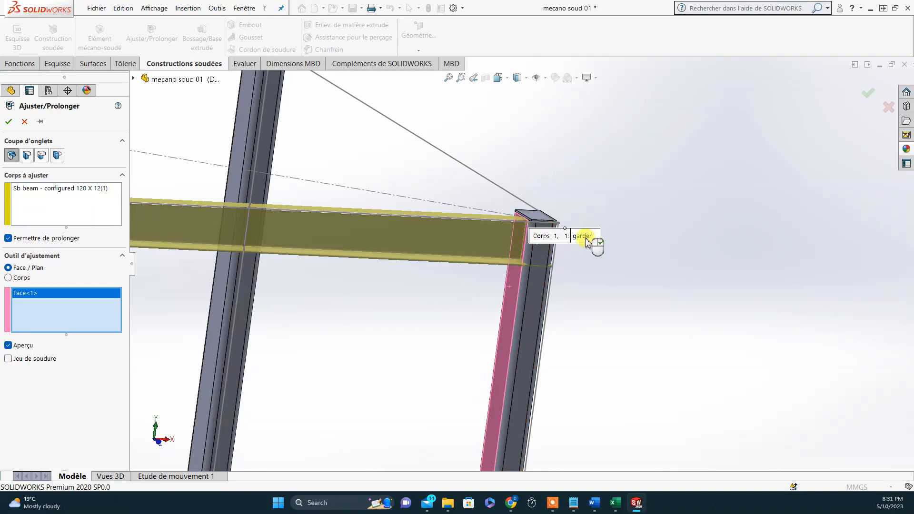
click(585, 237)
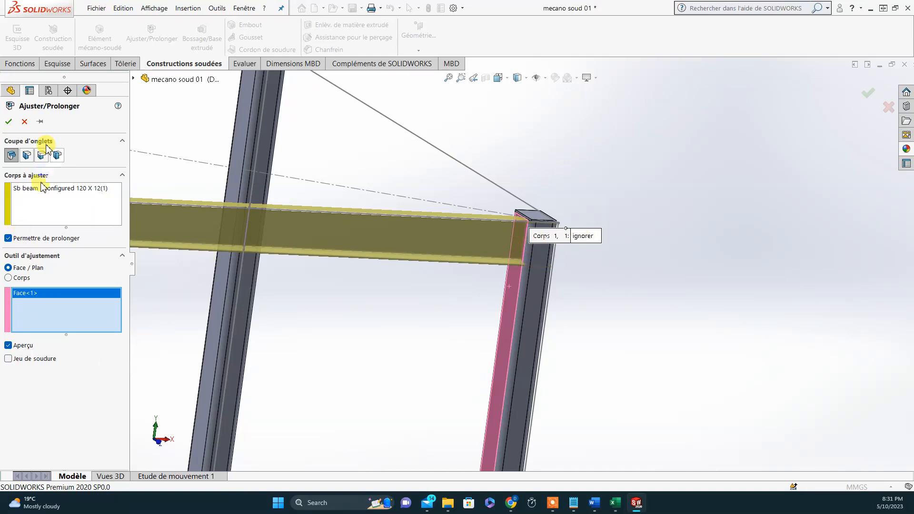
click(12, 121)
Start a gusset supported by the inner face of the front right leg and the underside of the front beam.
scroll(516, 228, down, 5)
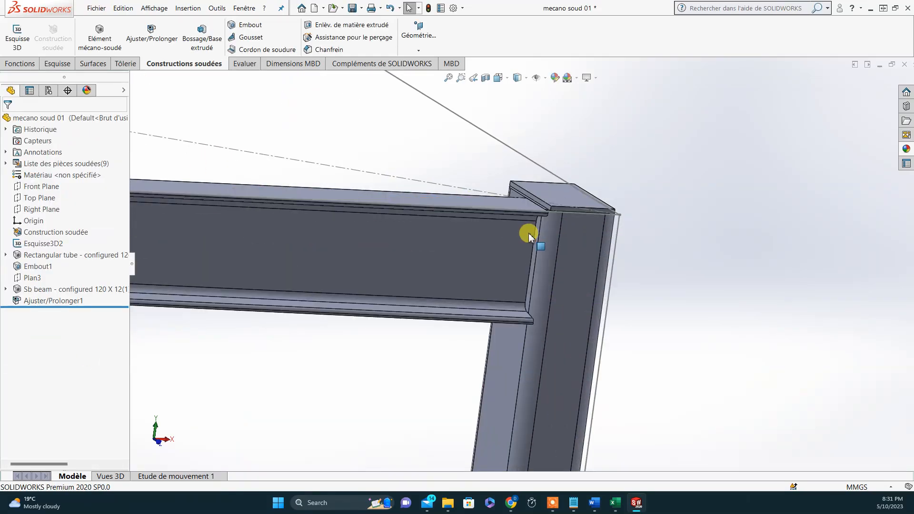
middle_drag(510, 219, 539, 279)
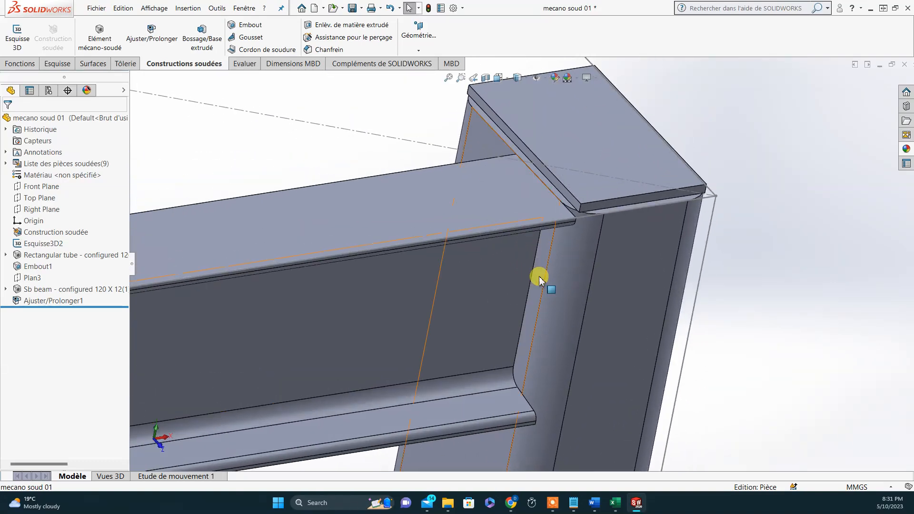
click(236, 37)
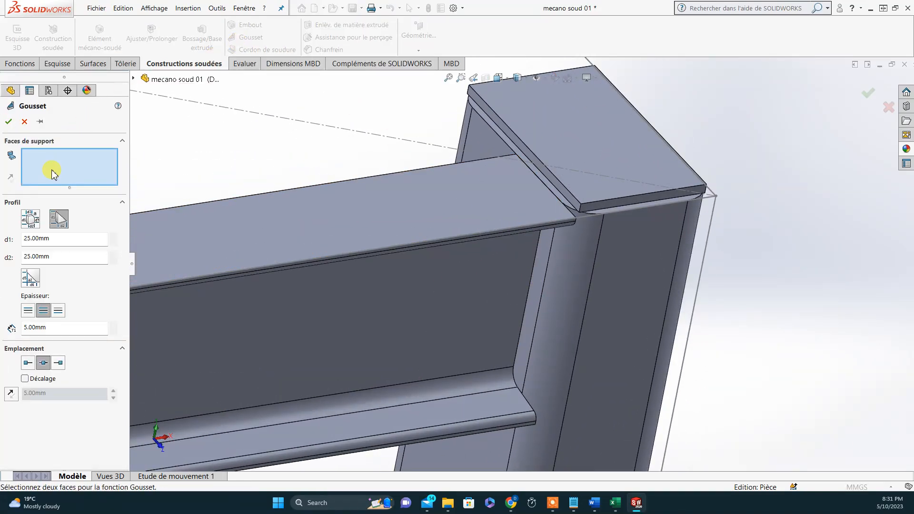
scroll(297, 290, up, 4)
middle_drag(446, 336, 511, 202)
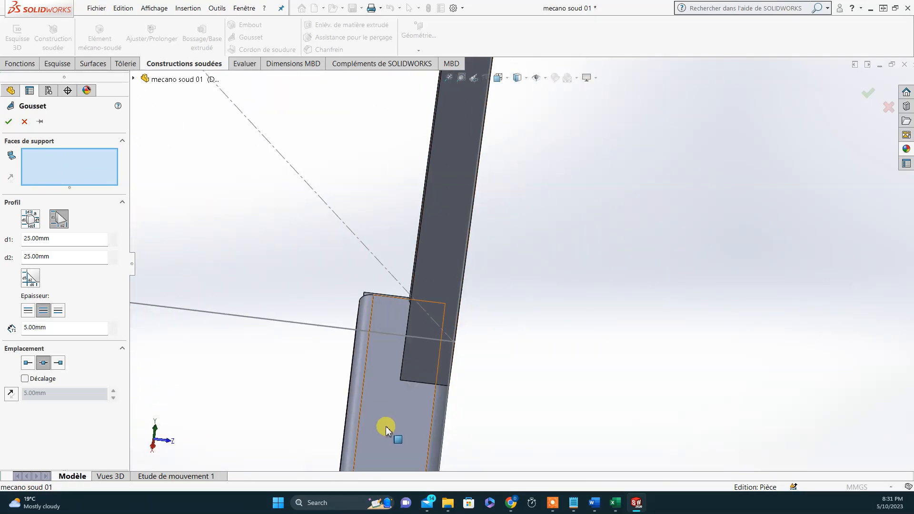
click(391, 414)
click(417, 374)
middle_drag(418, 377, 433, 307)
scroll(409, 415, down, 3)
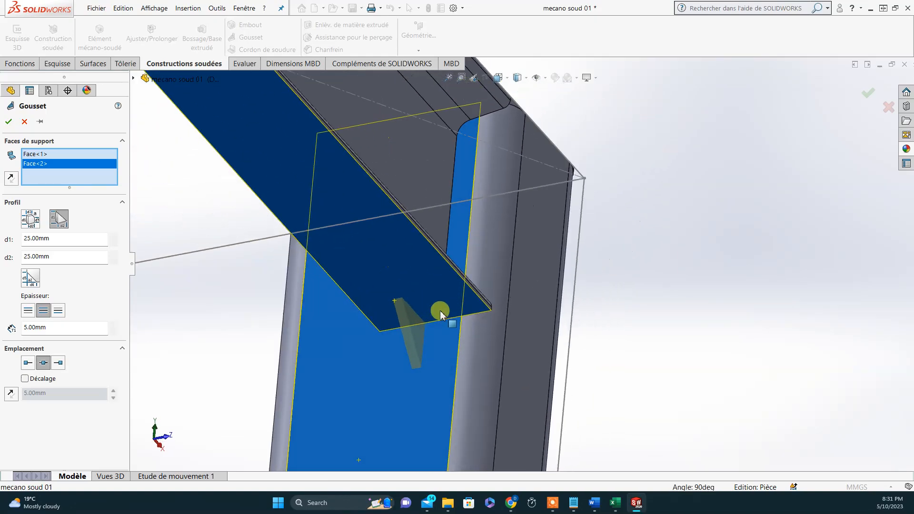
Set the triangular gusset's profile lengths to 75 mm for d1 and 150 mm for d2.
double_click(84, 244)
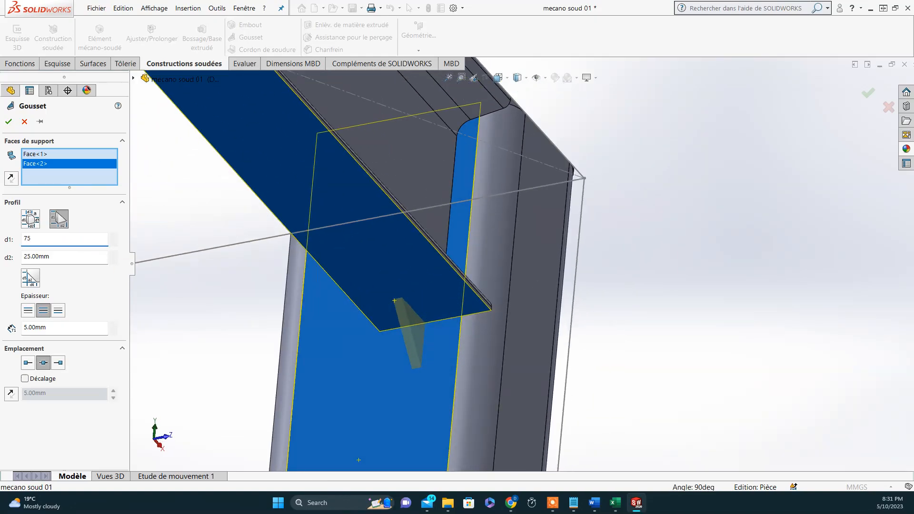
click(61, 261)
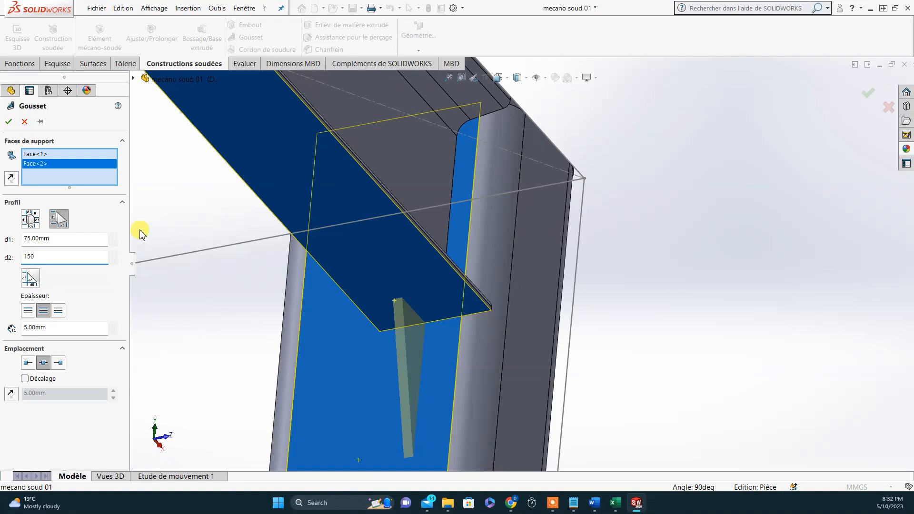
click(96, 238)
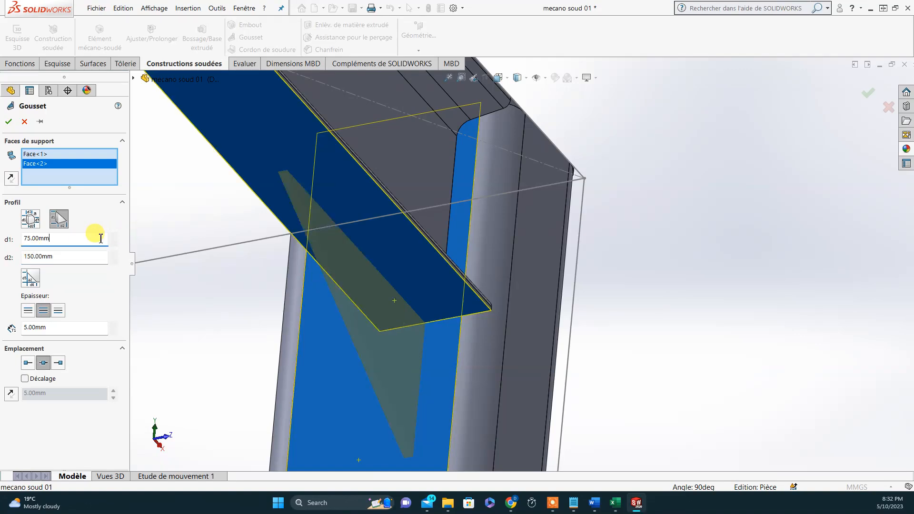
Create the 5 mm thick gusset with its thickness on the outer side and its profile located at the midpoint.
click(27, 365)
click(44, 364)
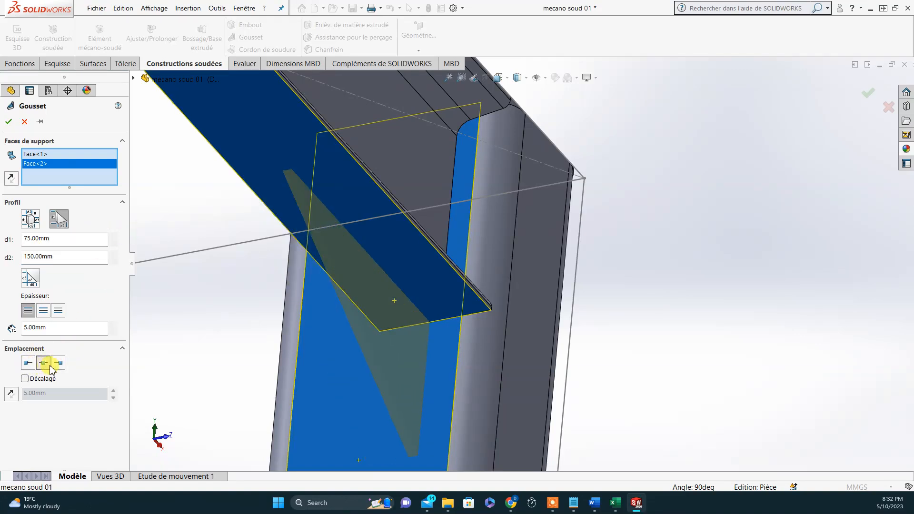
click(59, 363)
click(43, 364)
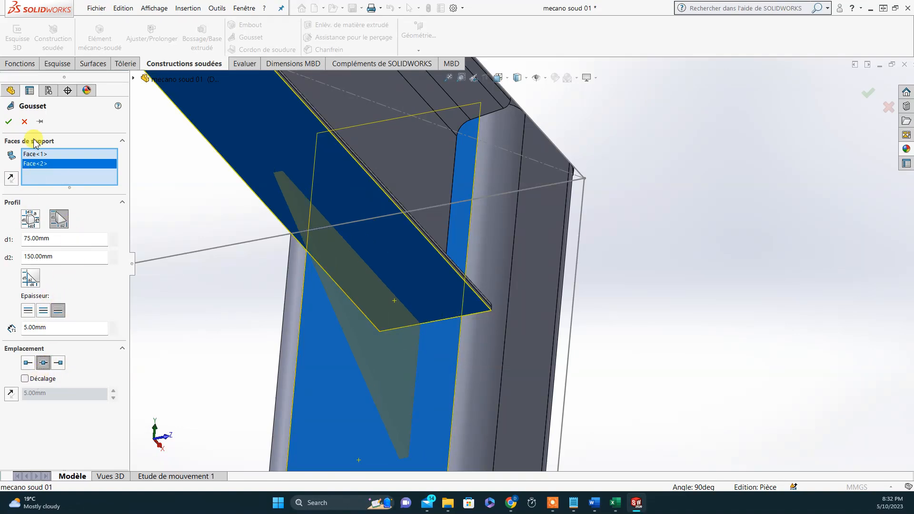
click(9, 122)
Try a 10 mm by 45° chamfer on the outer edge at the lower end of the front right leg.
middle_drag(339, 160, 321, 233)
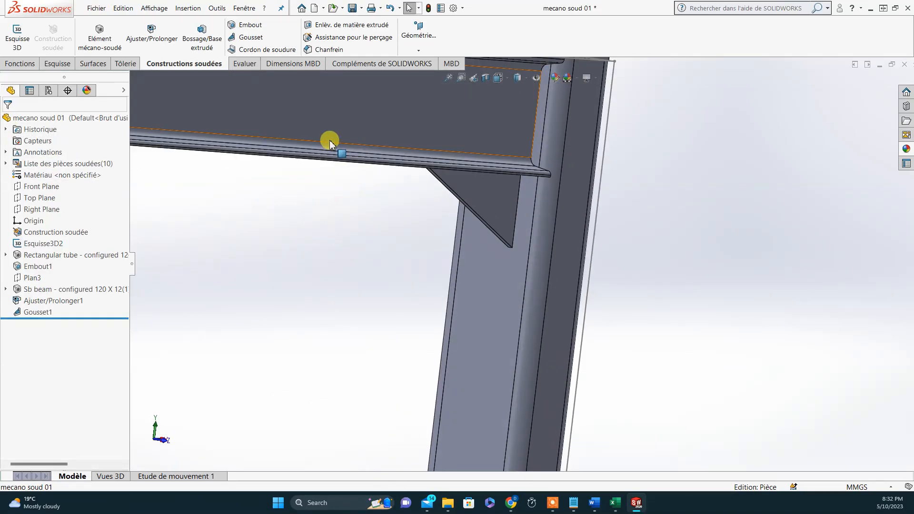
click(319, 50)
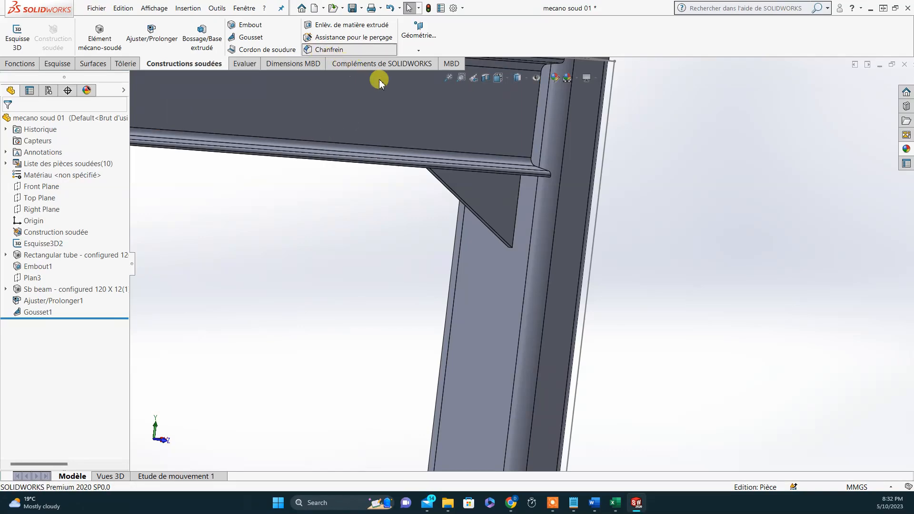
middle_drag(418, 112, 524, 324)
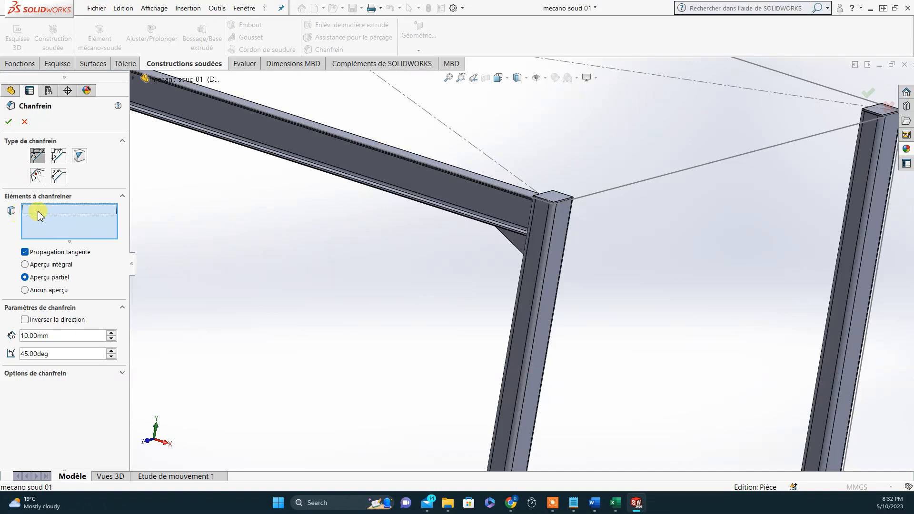
scroll(516, 350, up, 5)
scroll(542, 404, down, 11)
middle_drag(495, 286, 513, 266)
scroll(487, 306, down, 5)
scroll(455, 345, down, 2)
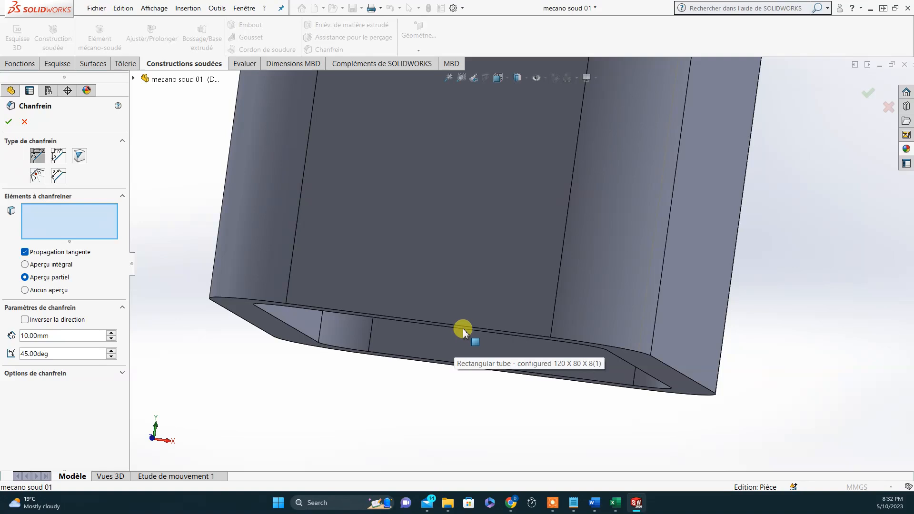
click(461, 325)
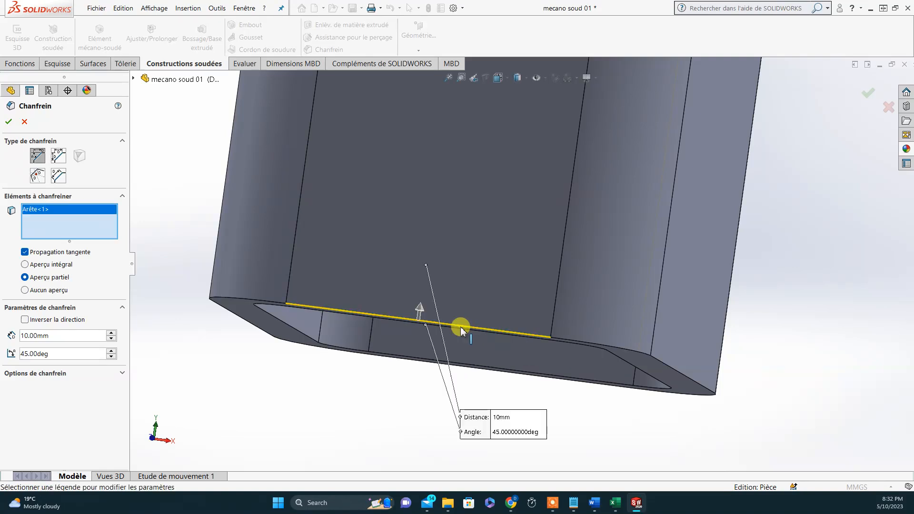
click(10, 121)
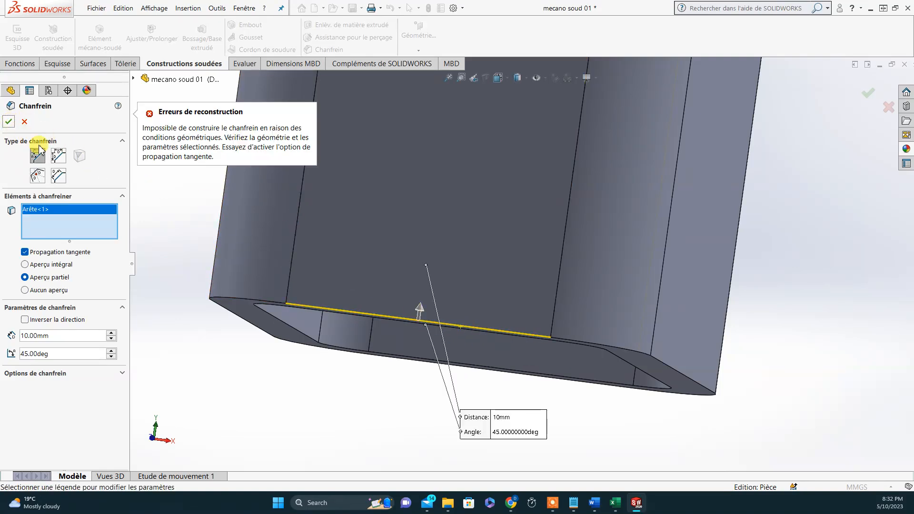
Replace the selected edge with the leg's flat side face and create a 2 mm by 45° chamfer.
middle_drag(432, 231, 440, 178)
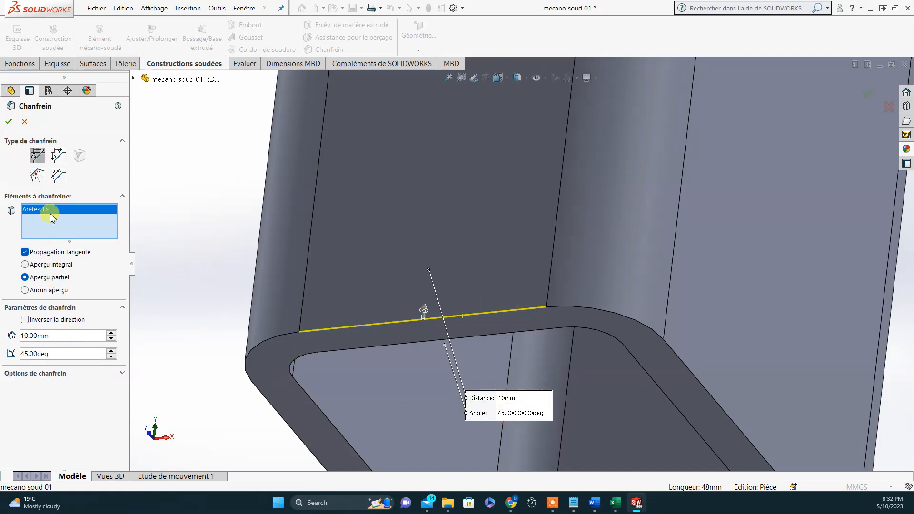
key(Delete)
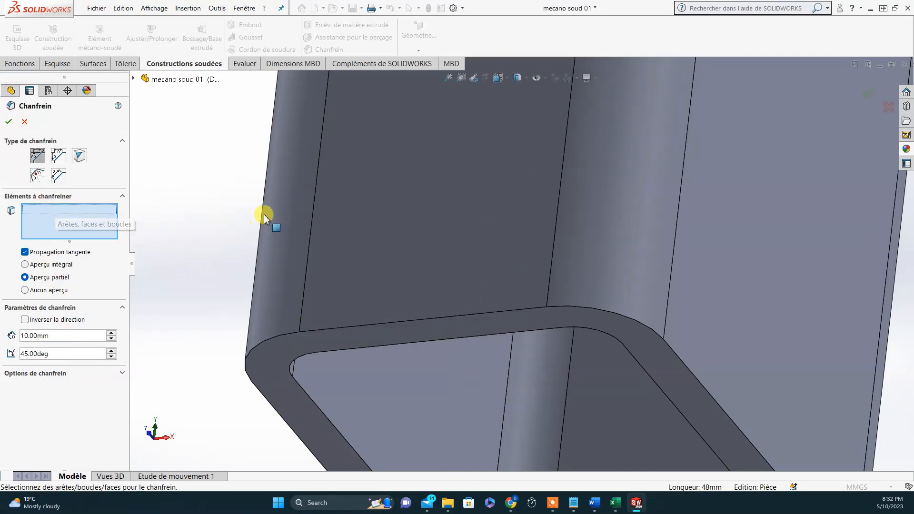
click(408, 213)
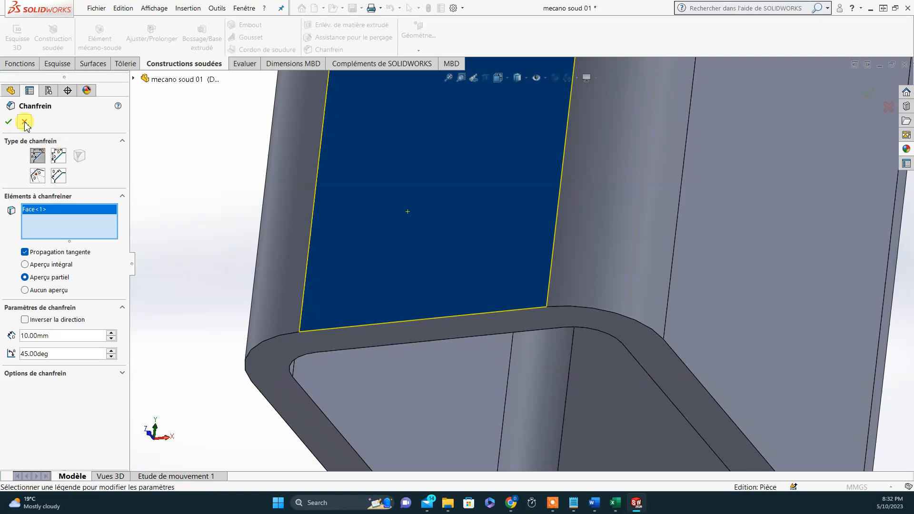
click(10, 123)
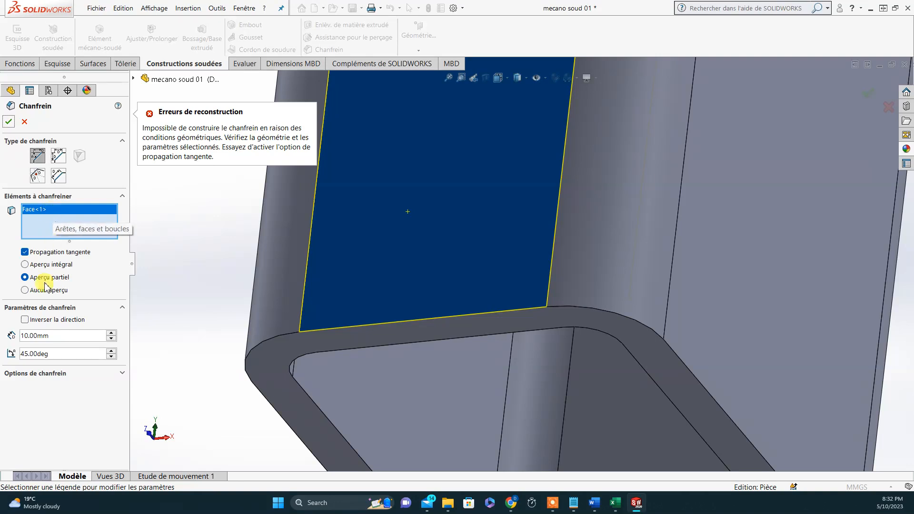
drag(58, 337, 20, 337)
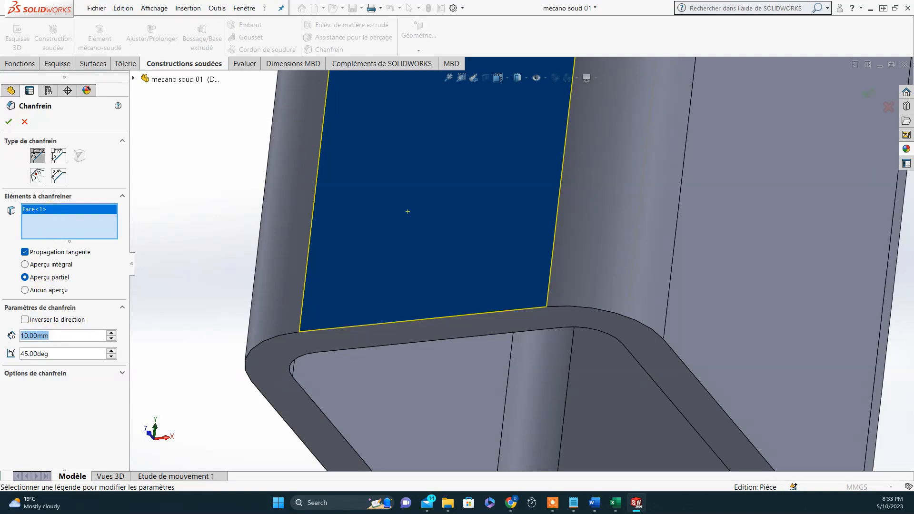
text(2)
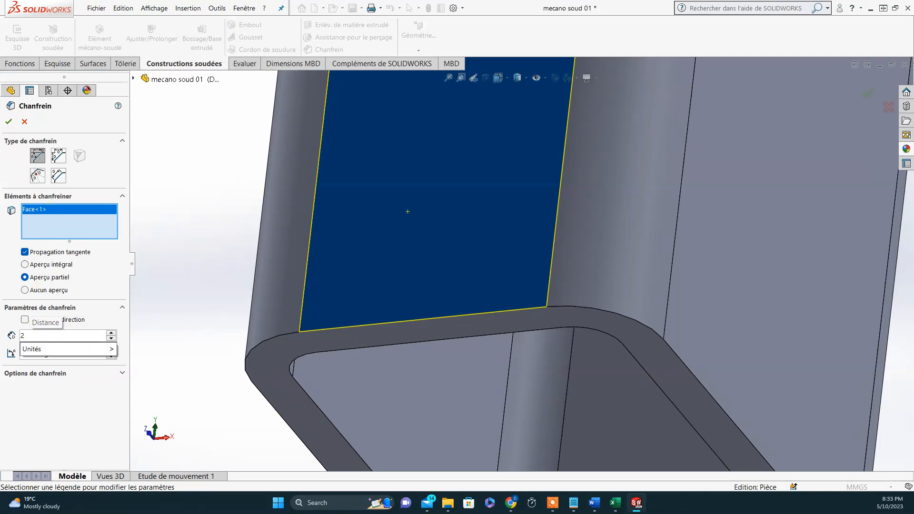
click(9, 122)
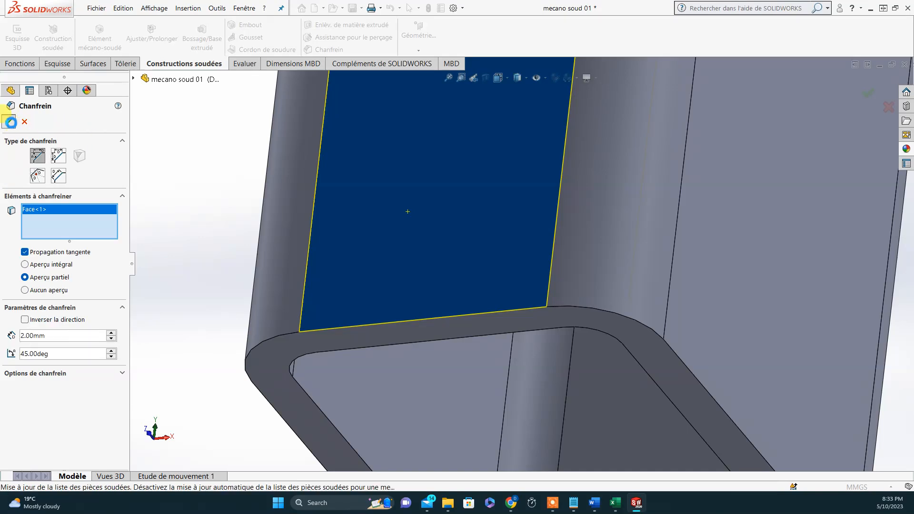
middle_drag(315, 244, 639, 345)
Edit the leg's chamfer and set its distance to 5 mm.
click(48, 324)
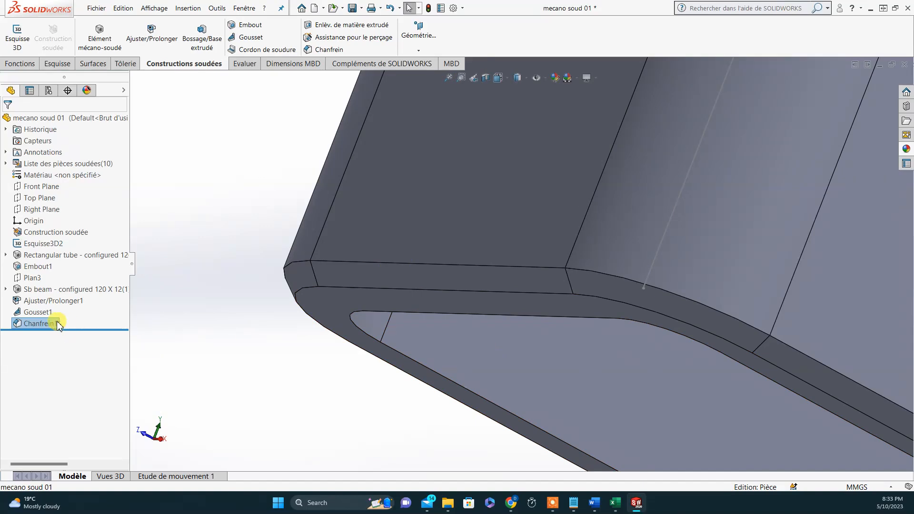
scroll(653, 360, down, 5)
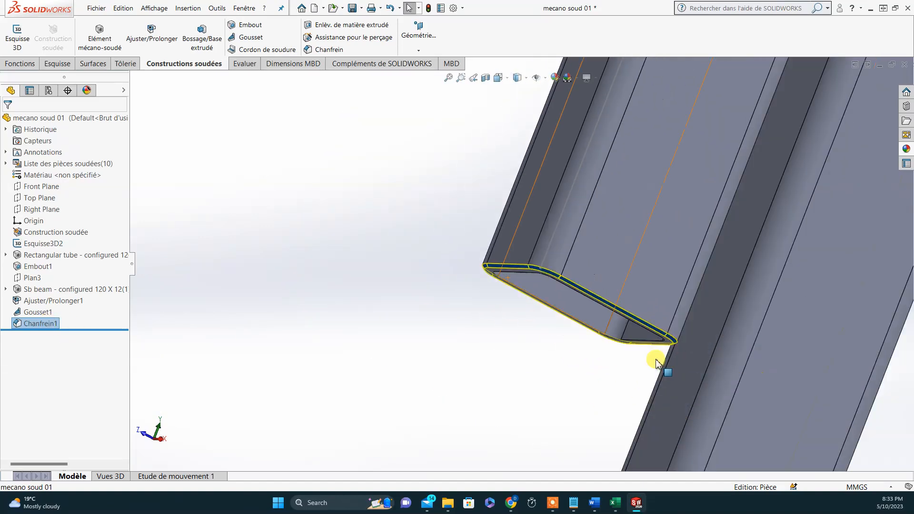
right_click(42, 325)
click(50, 264)
click(51, 283)
click(54, 283)
text(5)
key(Return)
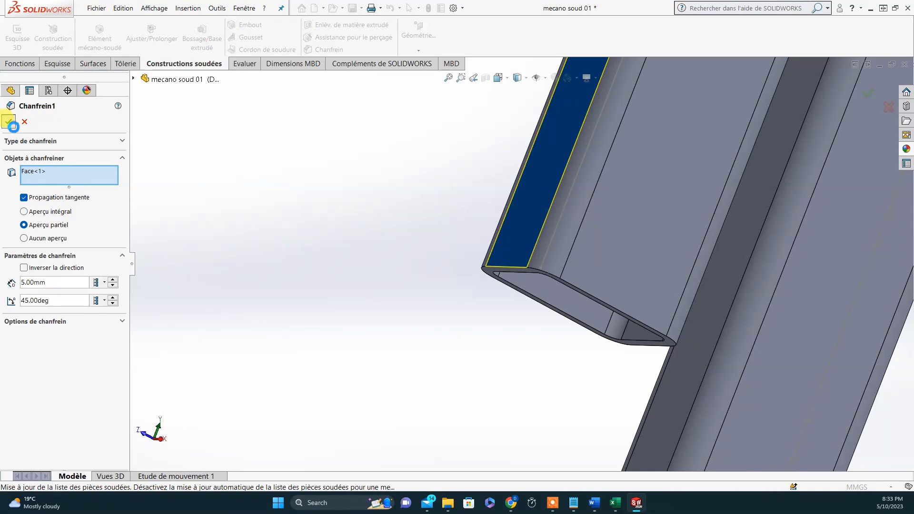
click(9, 122)
Examine the chamfer at the leg's lower end, the whole frame and the leg's capped joint with the beam.
scroll(523, 274, down, 3)
scroll(576, 280, down, 4)
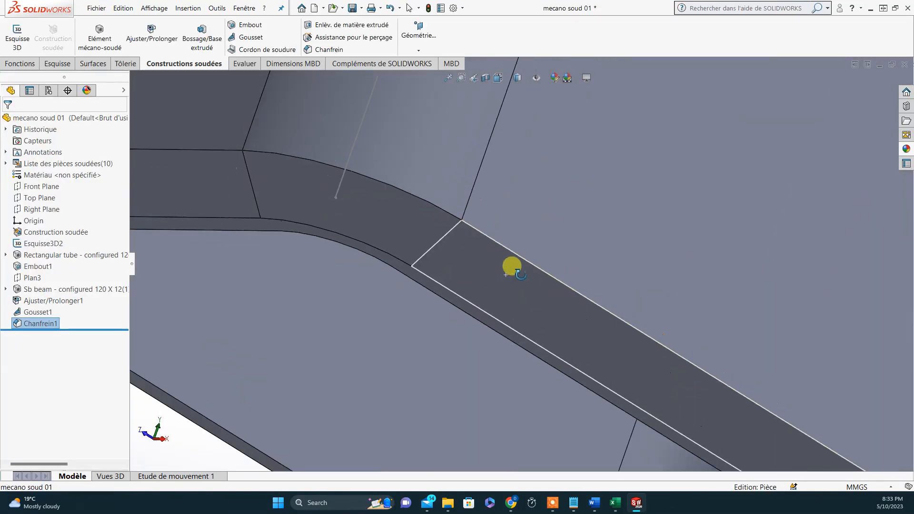
middle_drag(507, 265, 568, 292)
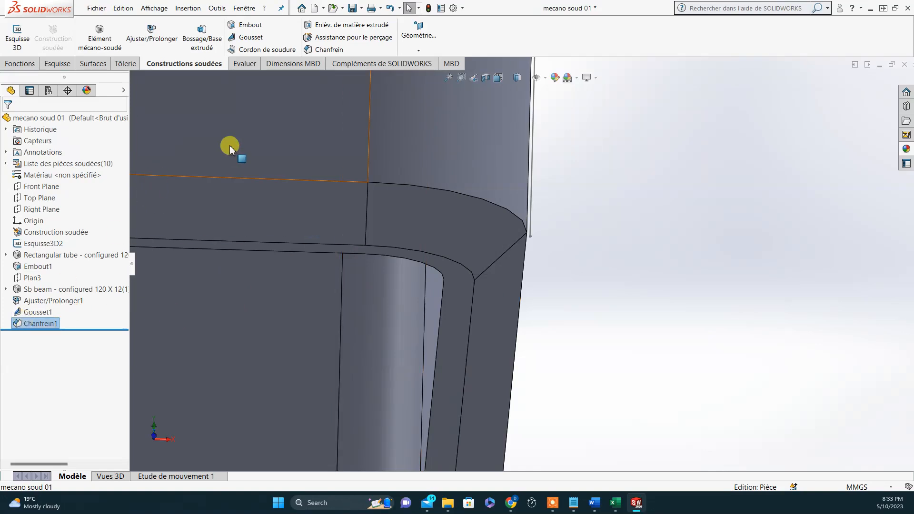
scroll(329, 213, up, 5)
middle_drag(449, 156, 414, 149)
scroll(540, 137, up, 6)
scroll(540, 137, up, 3)
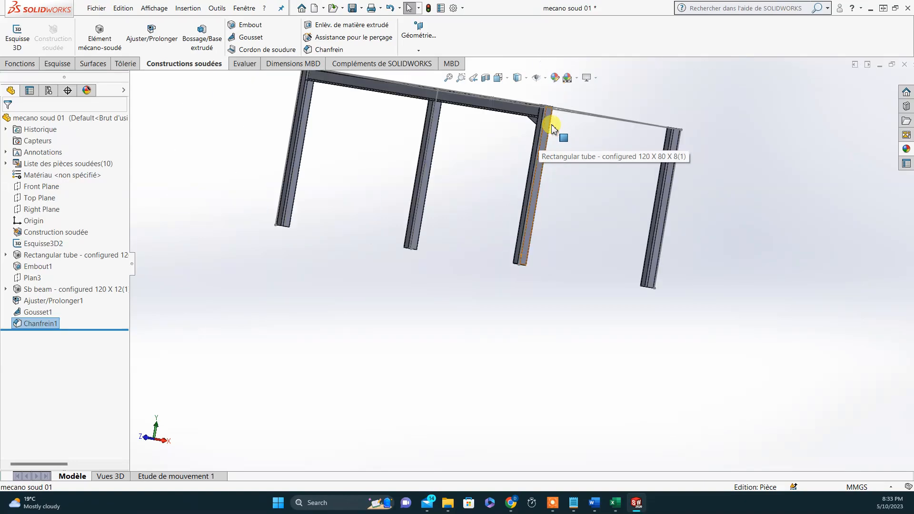
scroll(547, 127, down, 7)
middle_drag(510, 155, 536, 207)
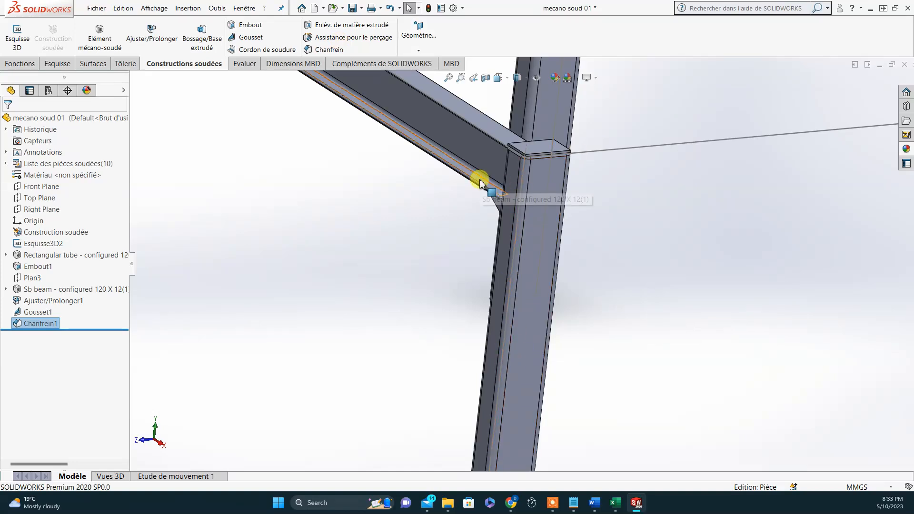
scroll(572, 210, down, 4)
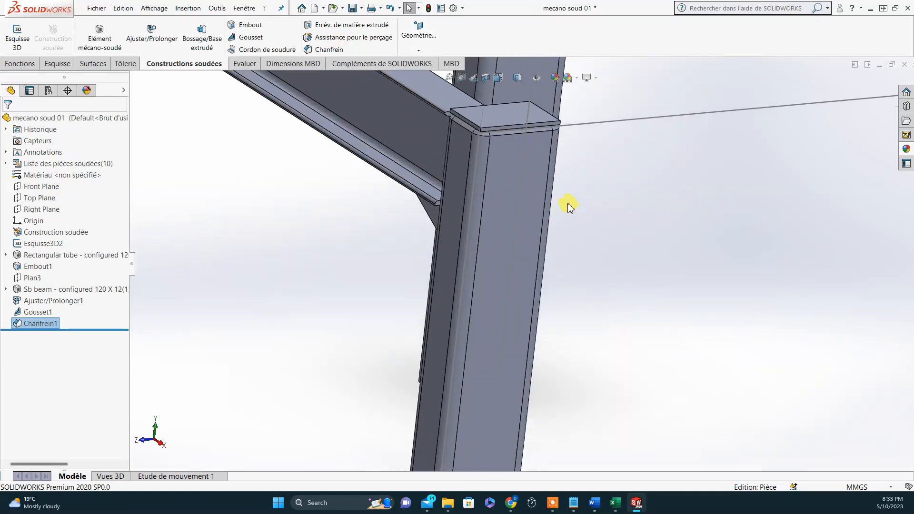